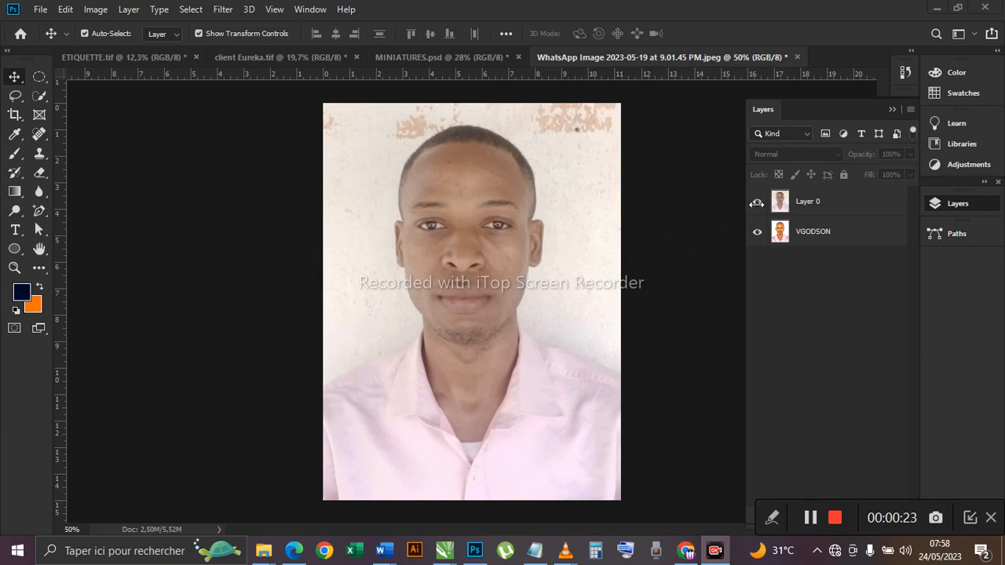
- Hide the original photo layer to compare it with the retouched portrait beneath
left_click(512, 227)
left_click(512, 227)
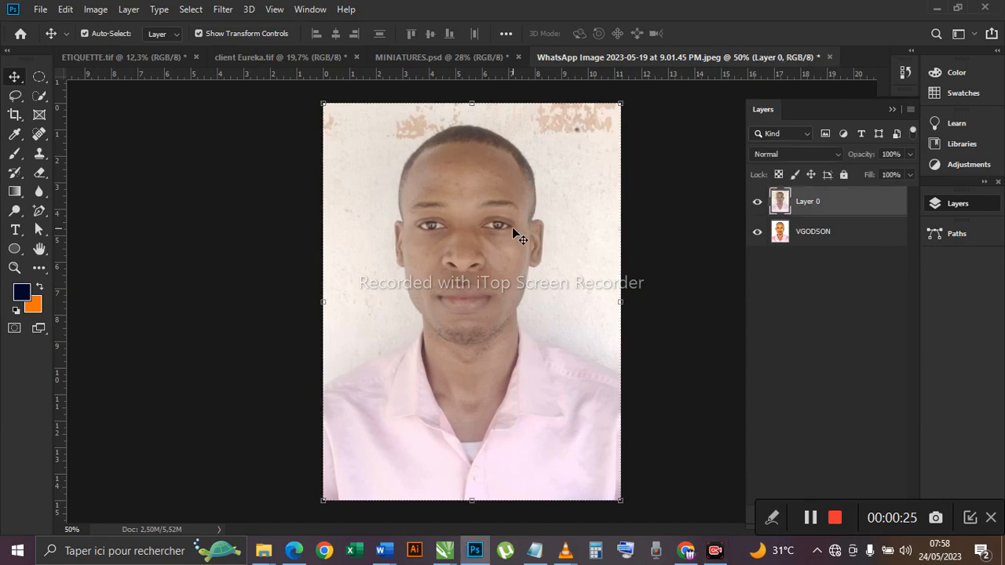
left_click(758, 206)
left_click(759, 206)
left_click(759, 206)
left_click(685, 266)
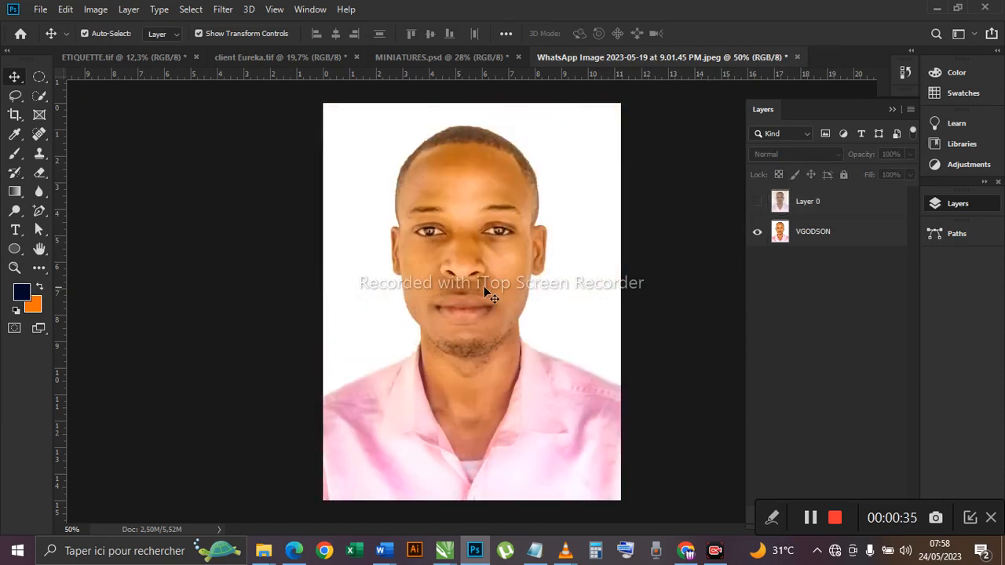
- Examine the retouched portrait's skin tones, shirt colour and white background at different zoom levels
scroll(479, 286, "down", 2)
scroll(479, 286, "up", 2)
scroll(479, 285, "down", 1)
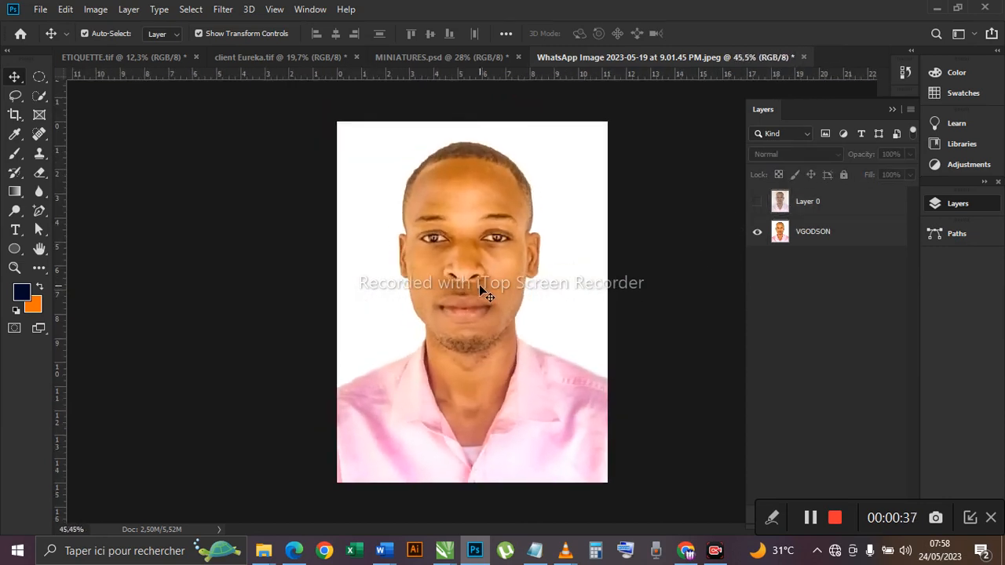
scroll(479, 283, "up", 1)
left_click(480, 280)
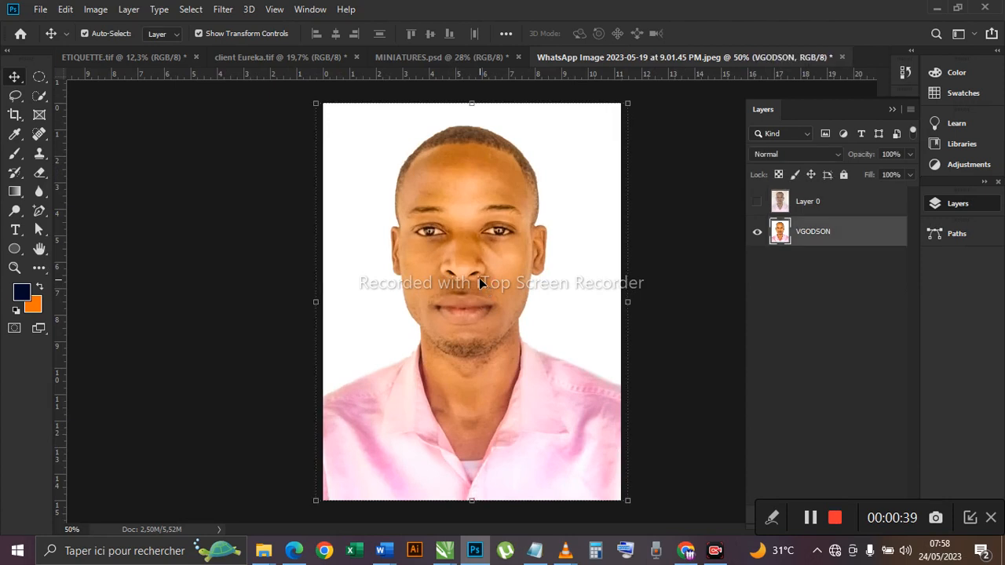
scroll(479, 279, "down", 1)
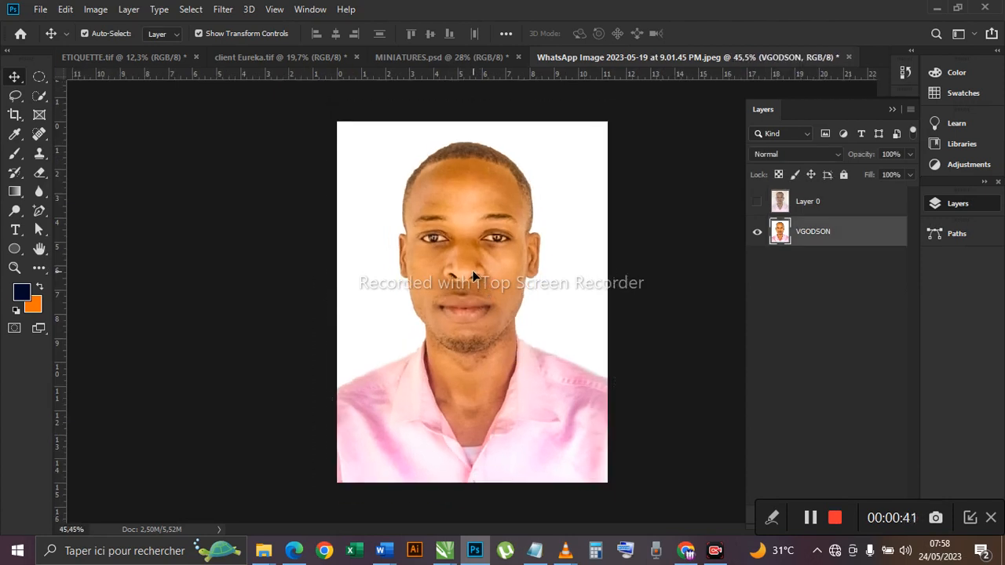
left_click(684, 216)
left_click(541, 274)
left_click(259, 314)
- View the source WhatsApp image in the Téléchargements folder and return to Photoshop
left_click(474, 551)
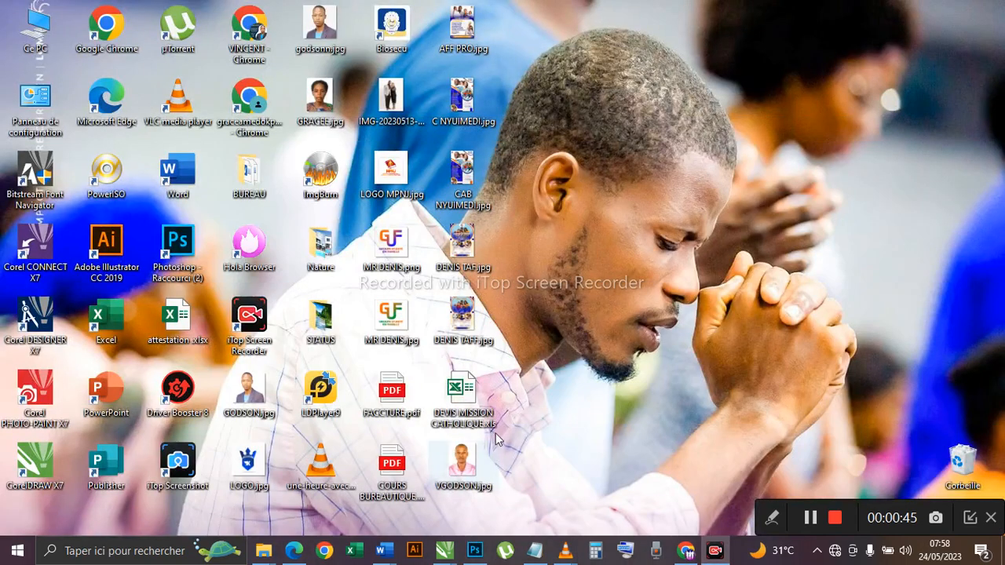
mouse_move(263, 550)
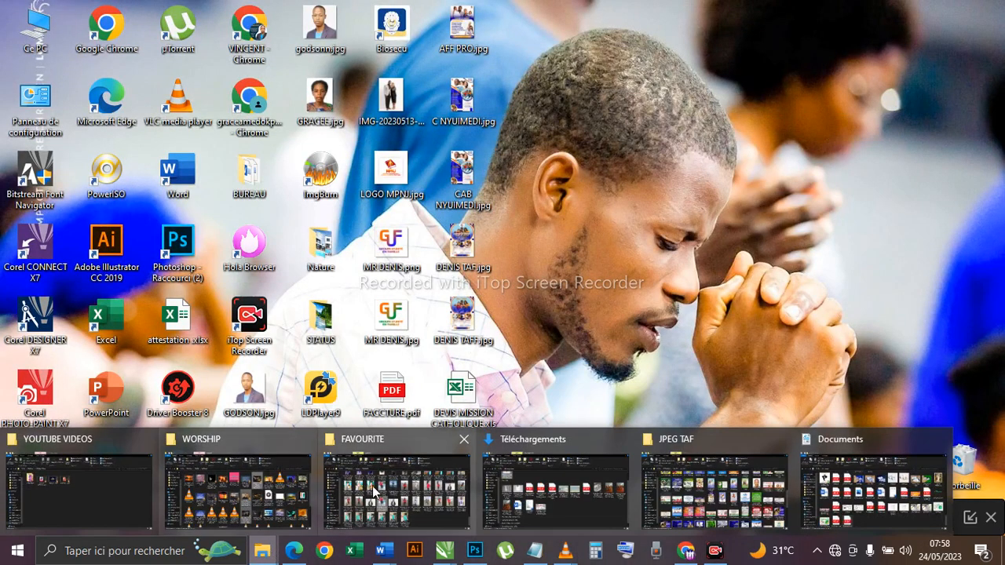
left_click(555, 492)
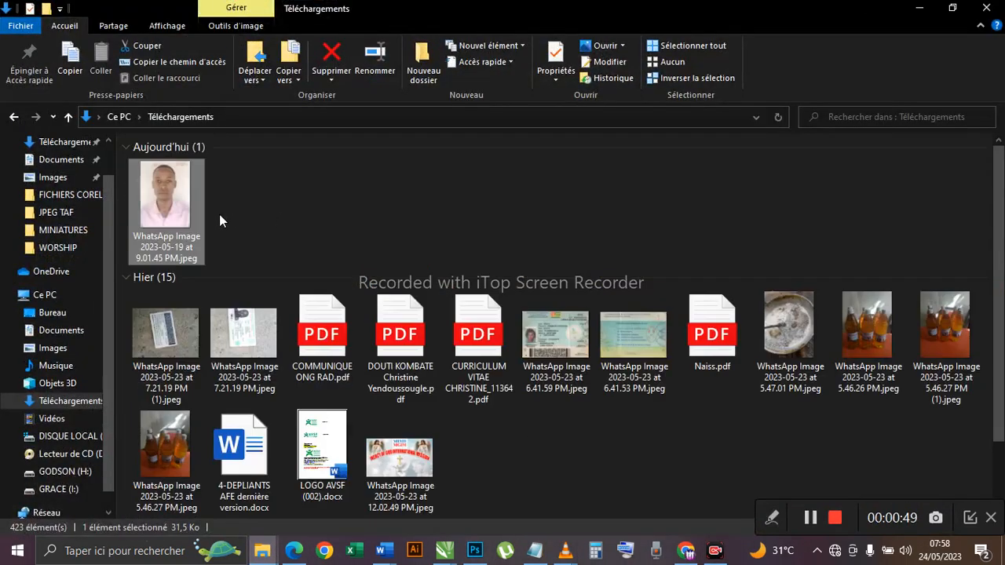
left_click(475, 550)
left_click_drag(476, 556, 841, 59)
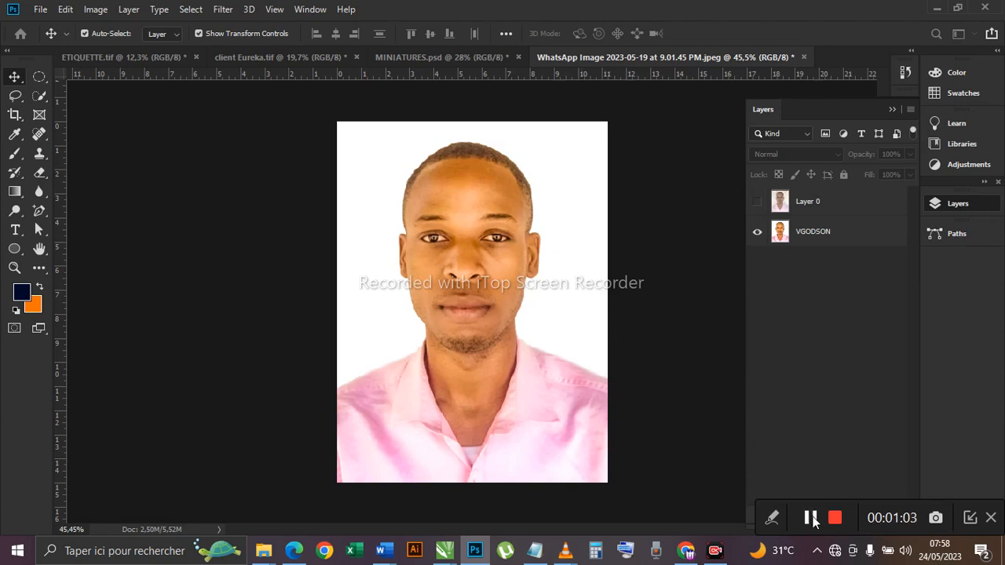
- Revert the portrait document to its saved state and unlock the Background layer
key("F12")
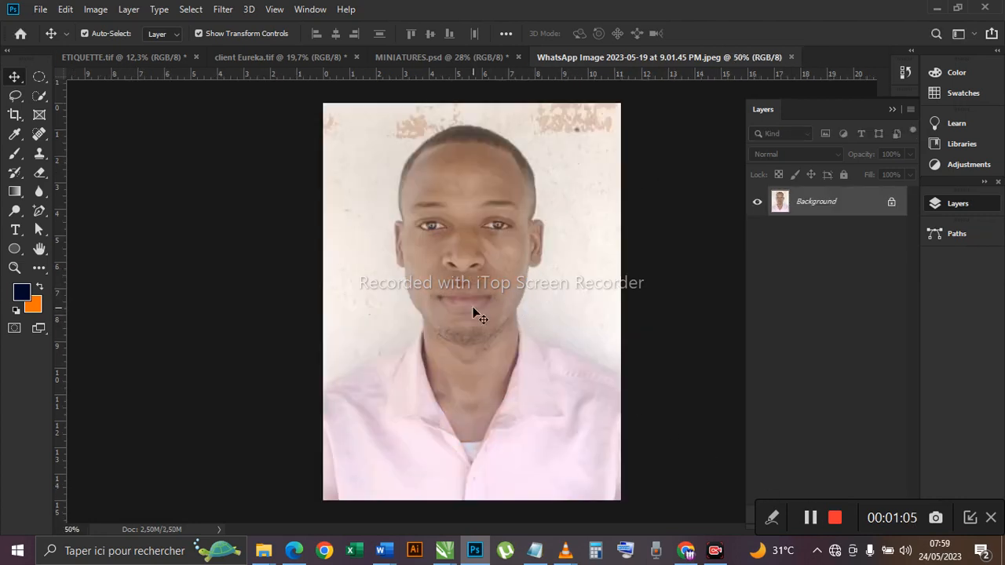
left_click(891, 202)
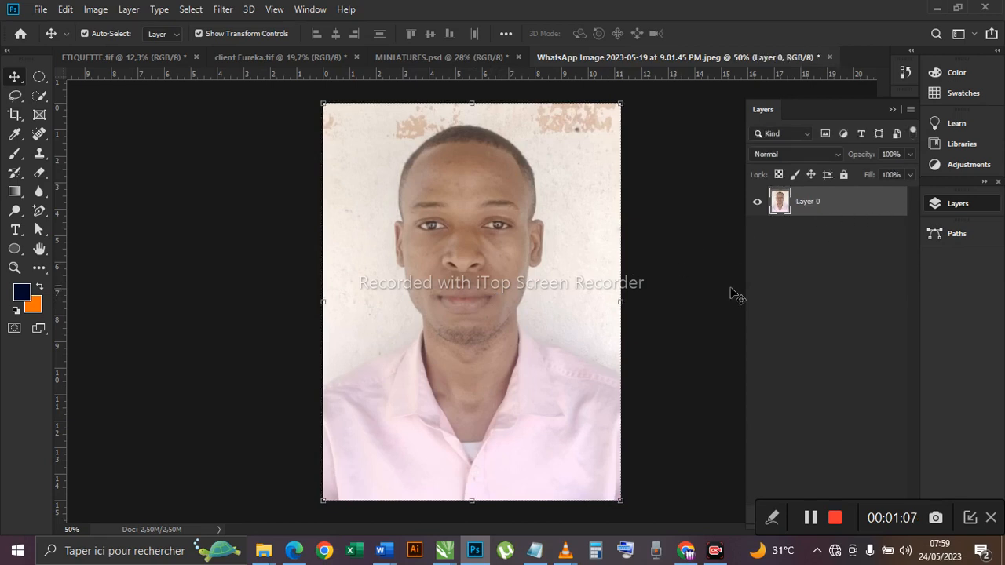
scroll(494, 292, "down", 2)
scroll(492, 288, "up", 1)
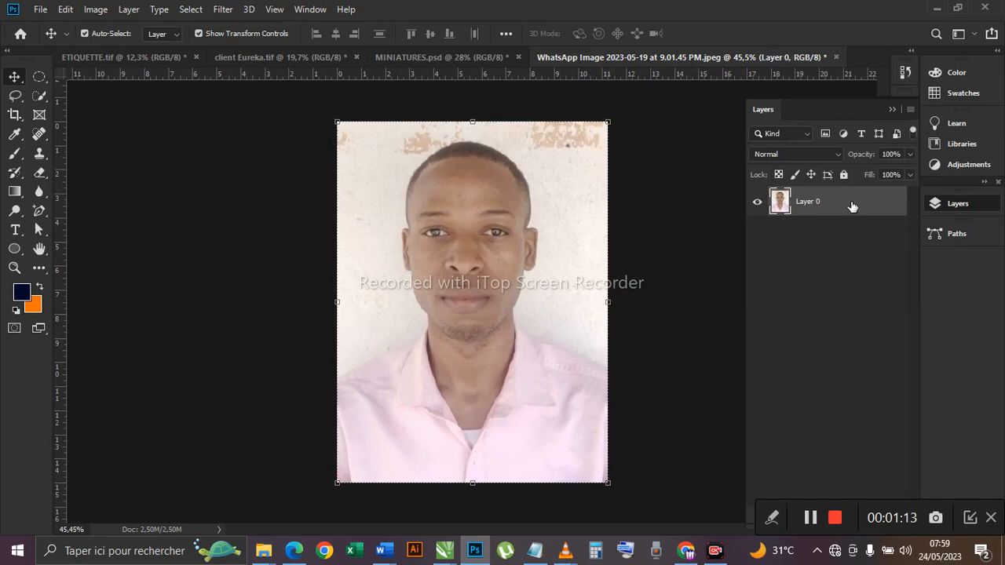
- Duplicate Layer 0 to keep the original photo beneath an editable copy
key("ctrl+j")
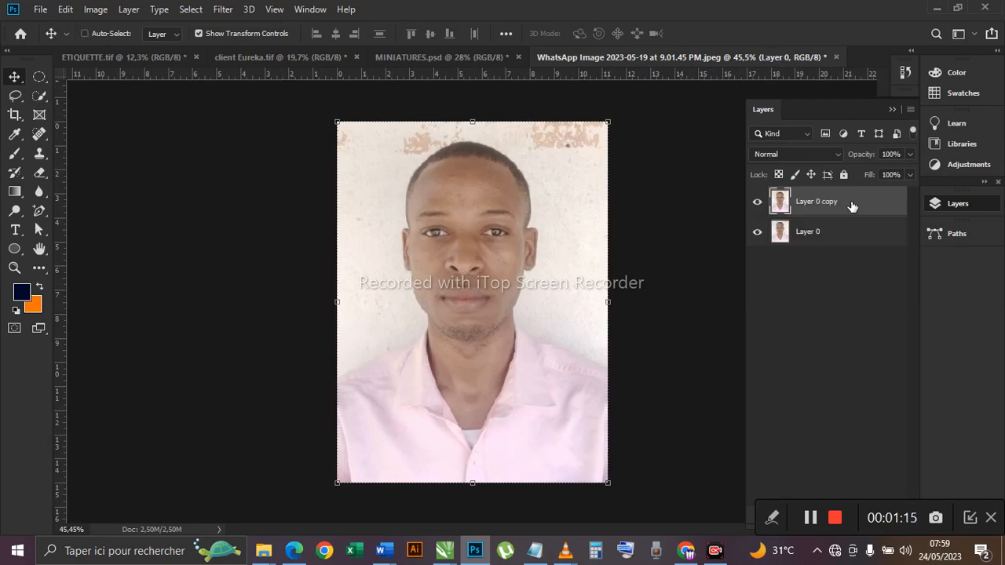
right_click(852, 206)
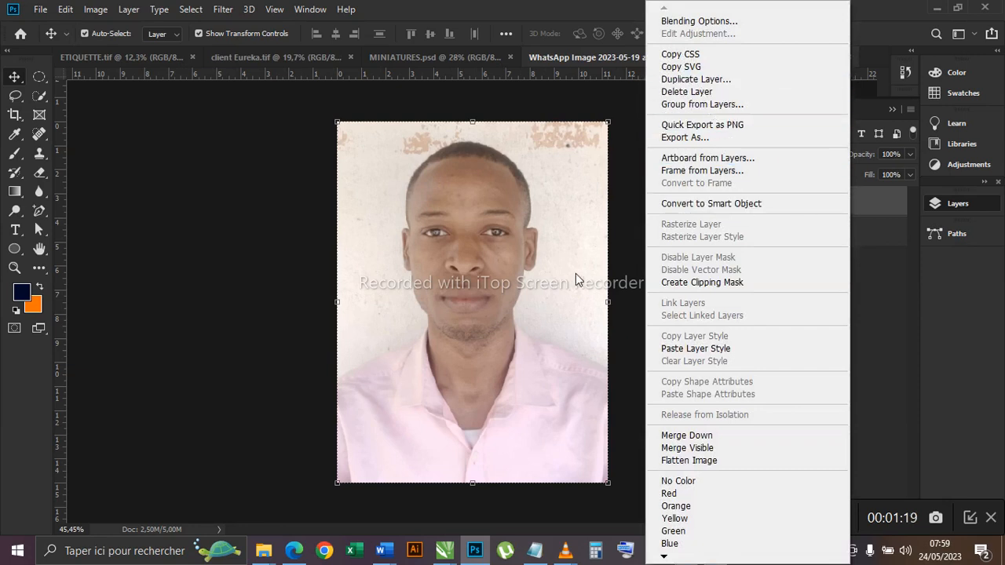
left_click(520, 304)
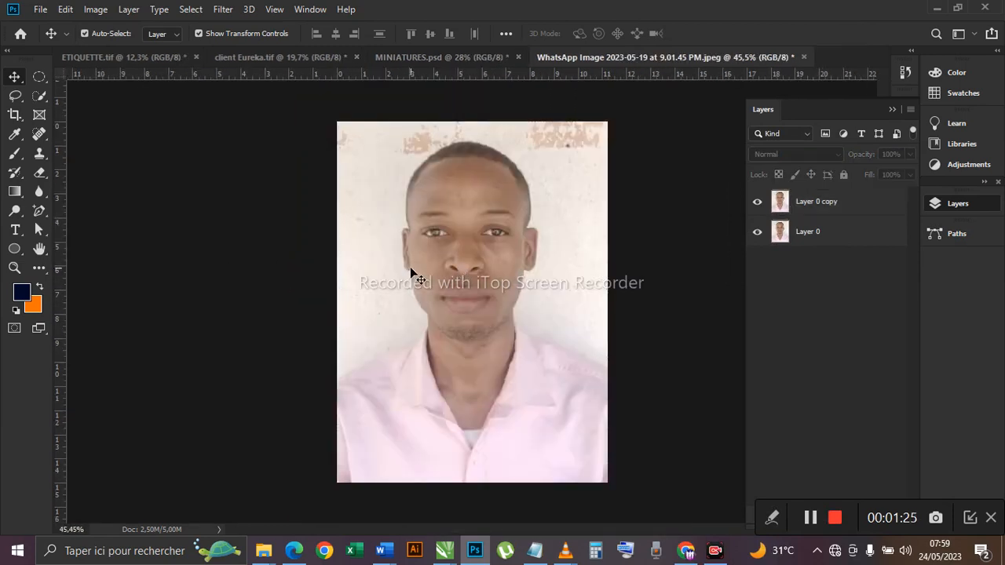
- Open the Camera Raw Filter on Layer 0 copy and set Temperature to +7 and Exposure to +0.25
key("ctrl+plus")
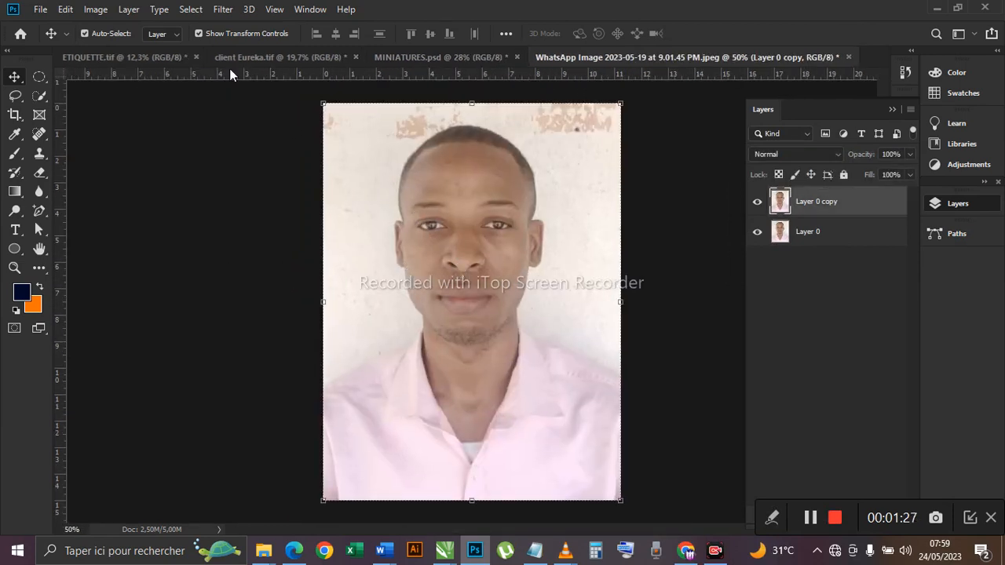
left_click(223, 11)
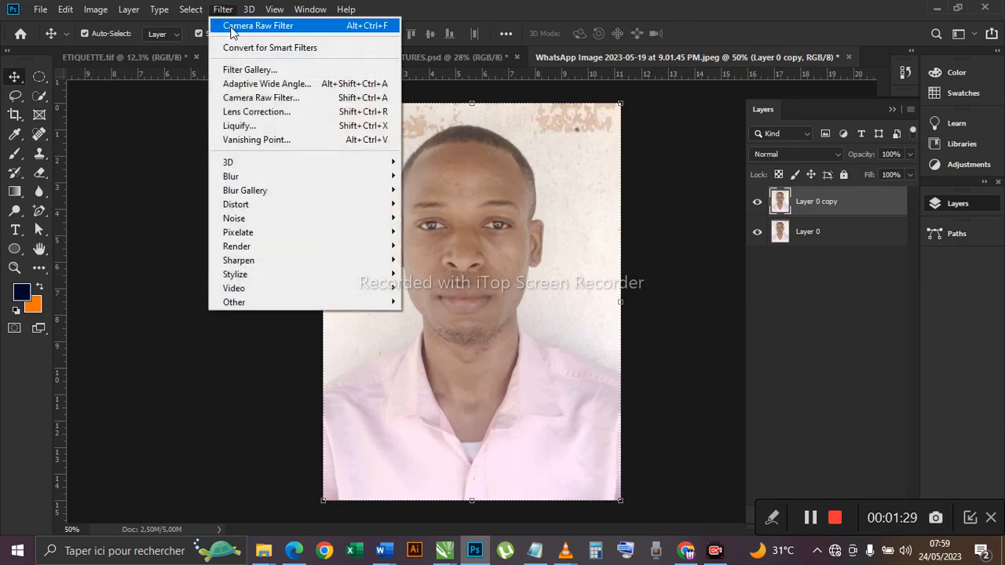
left_click(234, 98)
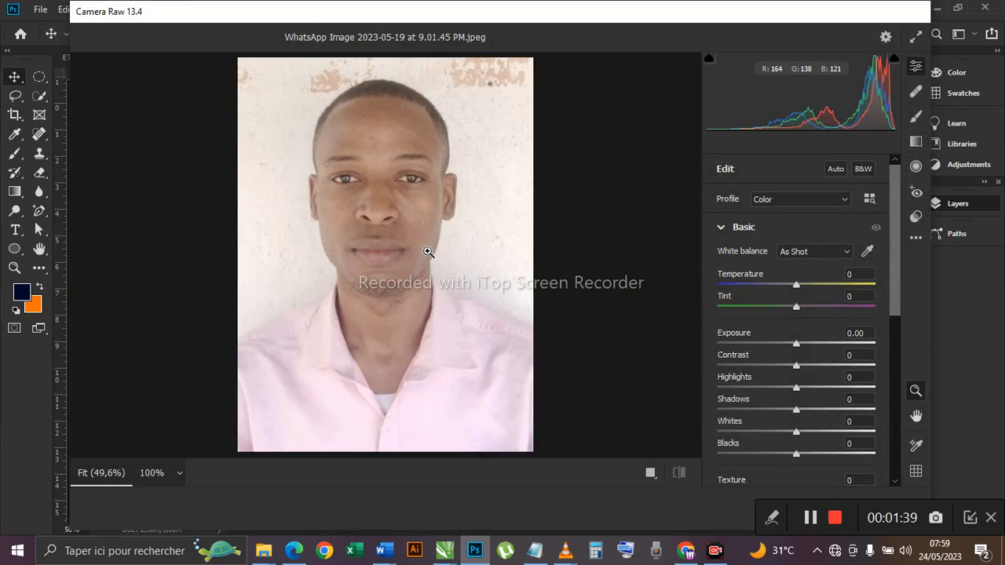
left_click(798, 284)
left_click_drag(798, 284, 801, 285)
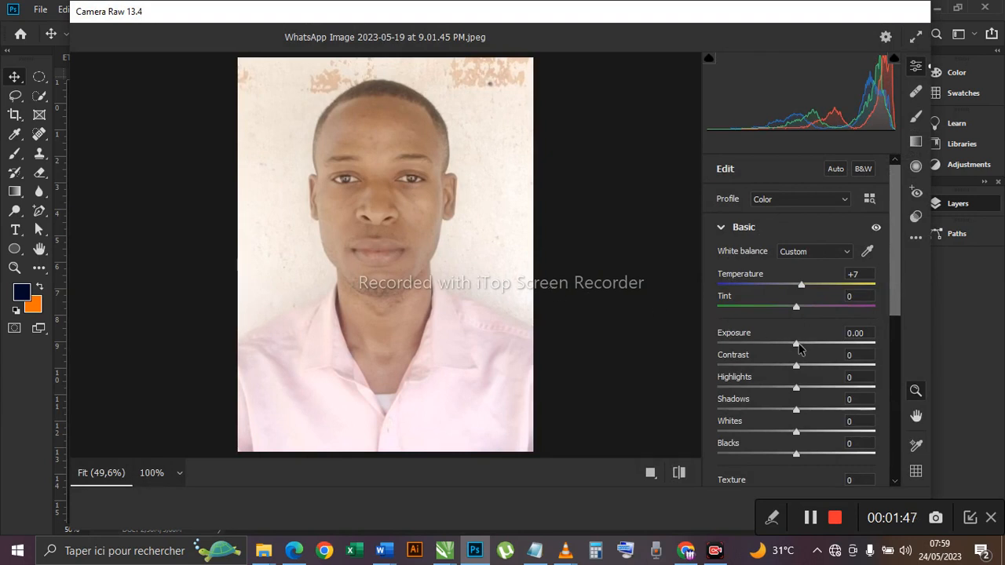
left_click_drag(799, 344, 802, 344)
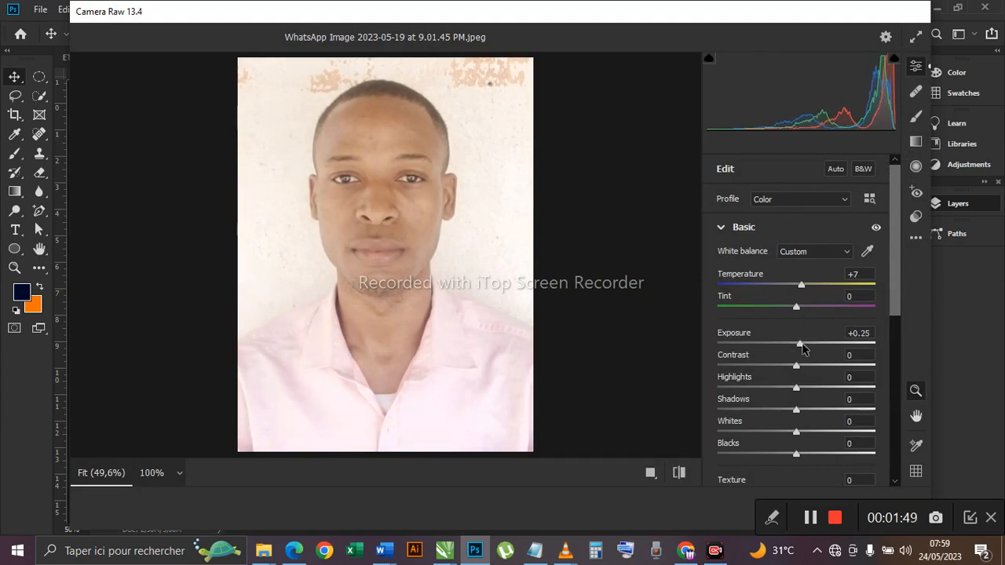
- Set Contrast to +15, Highlights to +17, Shadows to +33, Whites to -81 and Blacks to +34
left_click_drag(797, 366, 812, 369)
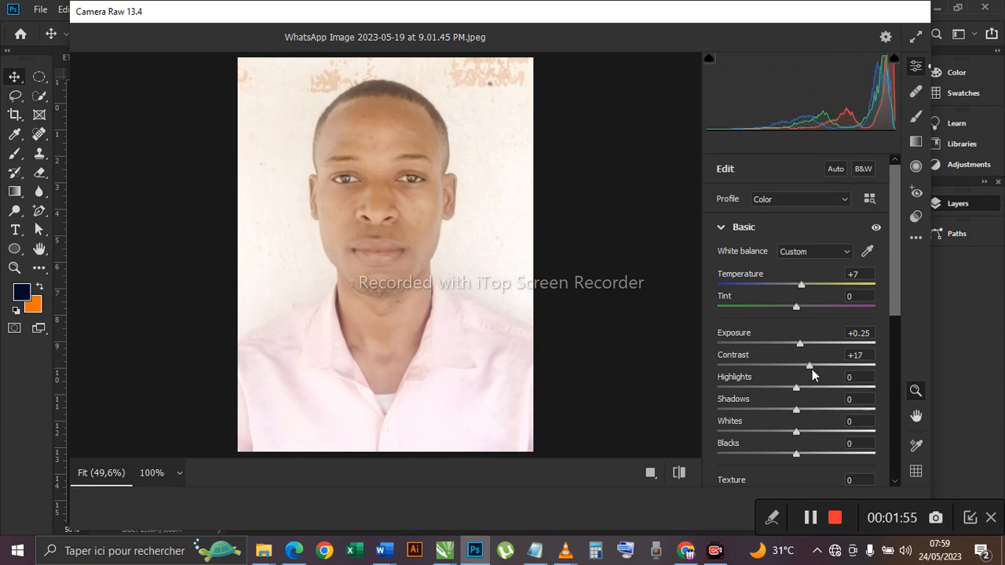
left_click_drag(812, 371, 810, 371)
left_click_drag(797, 390, 810, 391)
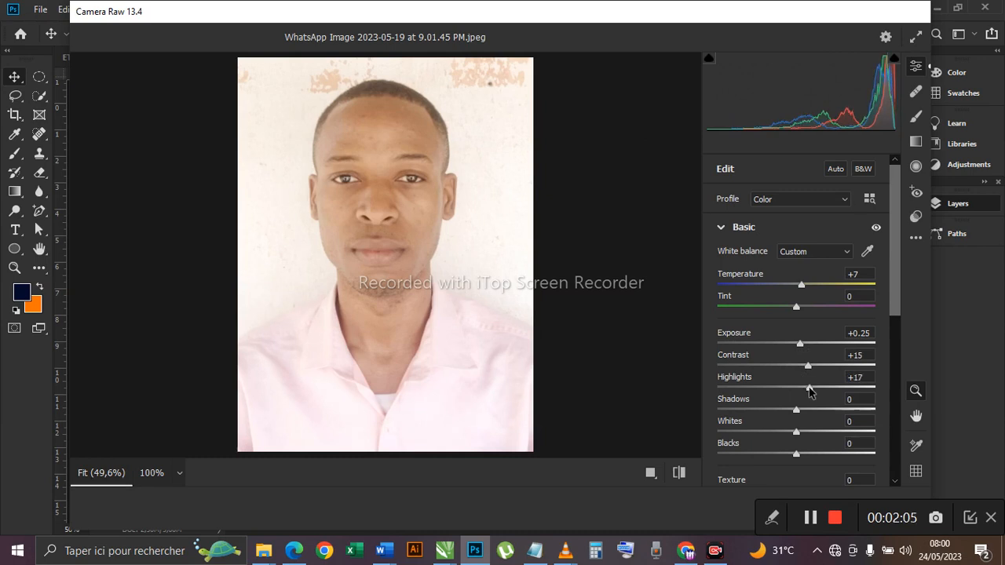
left_click_drag(796, 410, 823, 409)
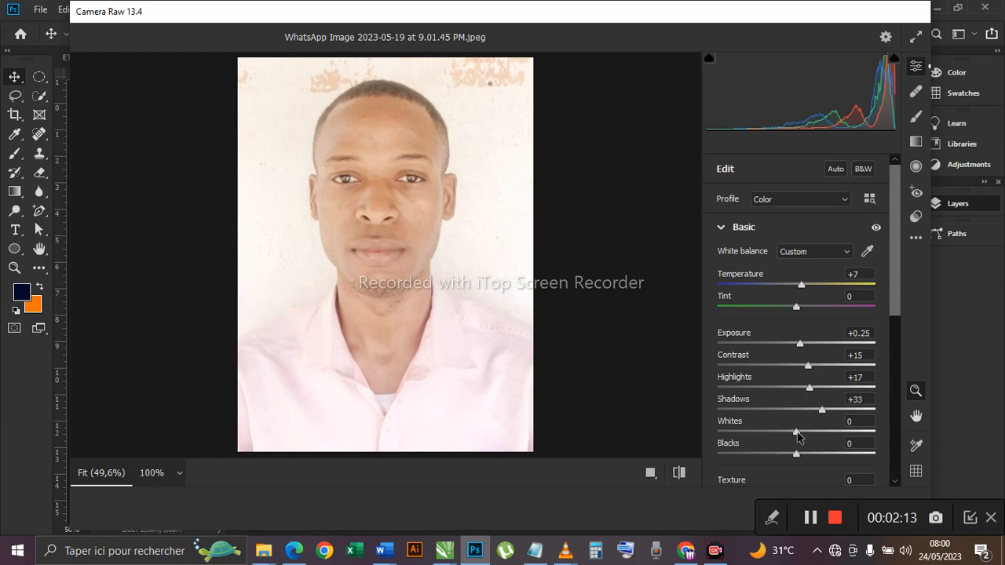
left_click_drag(797, 437, 734, 437)
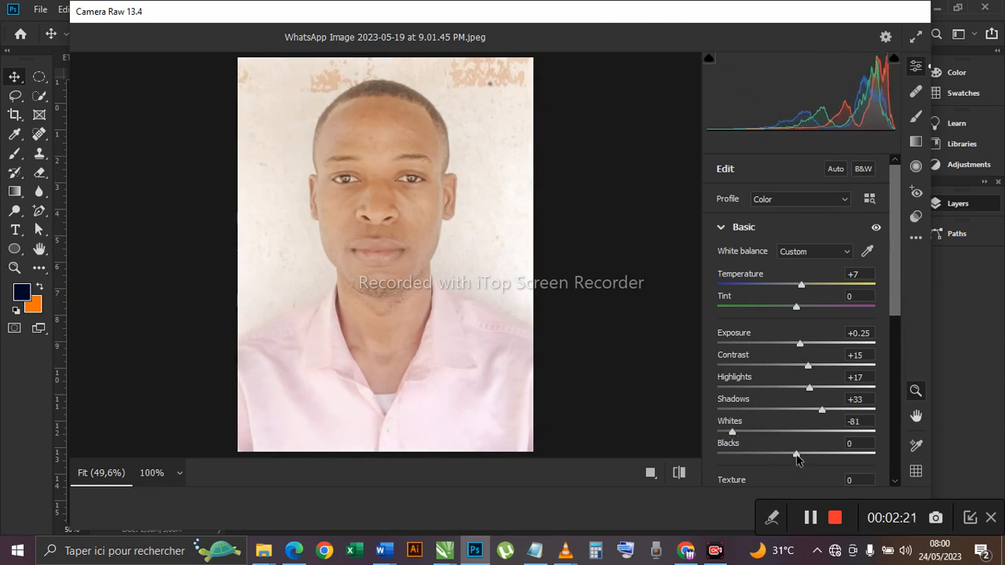
left_click_drag(796, 458, 823, 457)
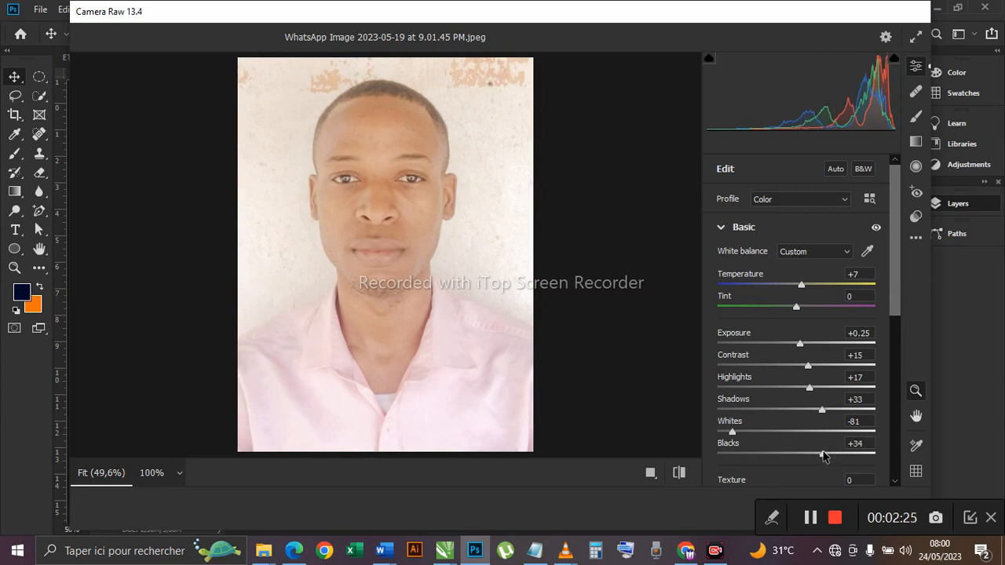
- Set Texture to -18, Clarity to +47, Dehaze to +69, Vibrance to +3 and Saturation to +13
left_click_drag(895, 282, 906, 369)
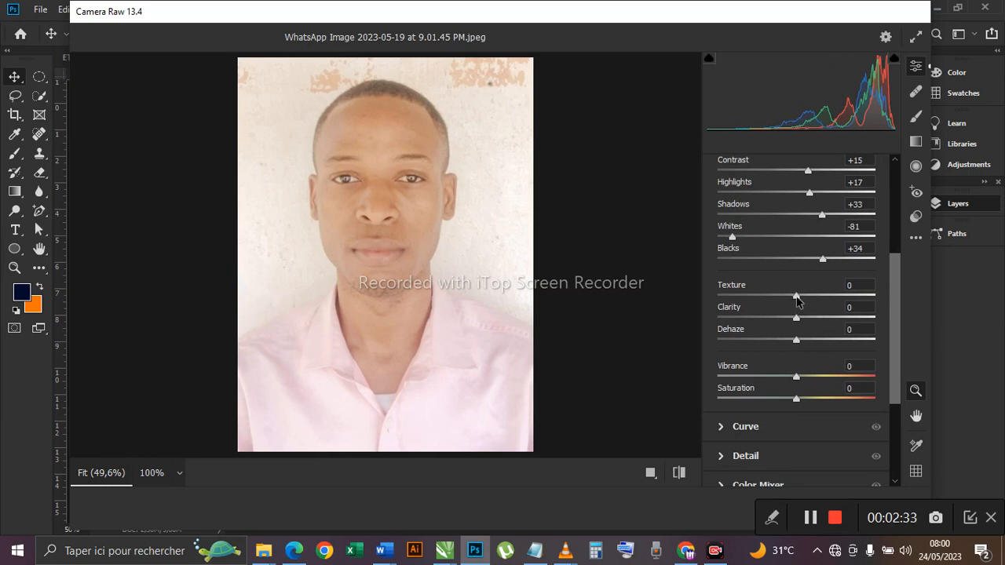
left_click_drag(795, 298, 783, 299)
left_click_drag(796, 319, 834, 324)
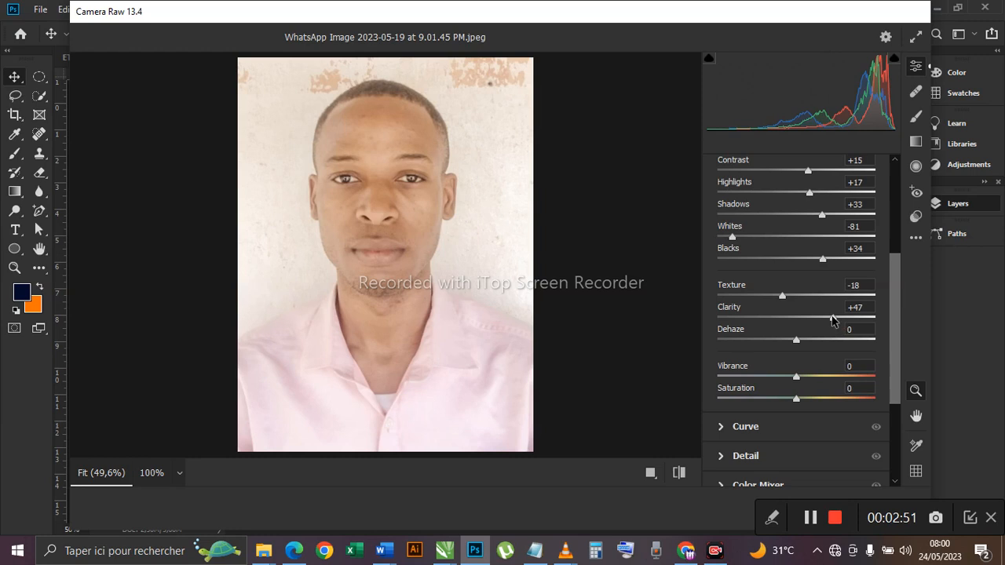
left_click_drag(795, 343, 846, 343)
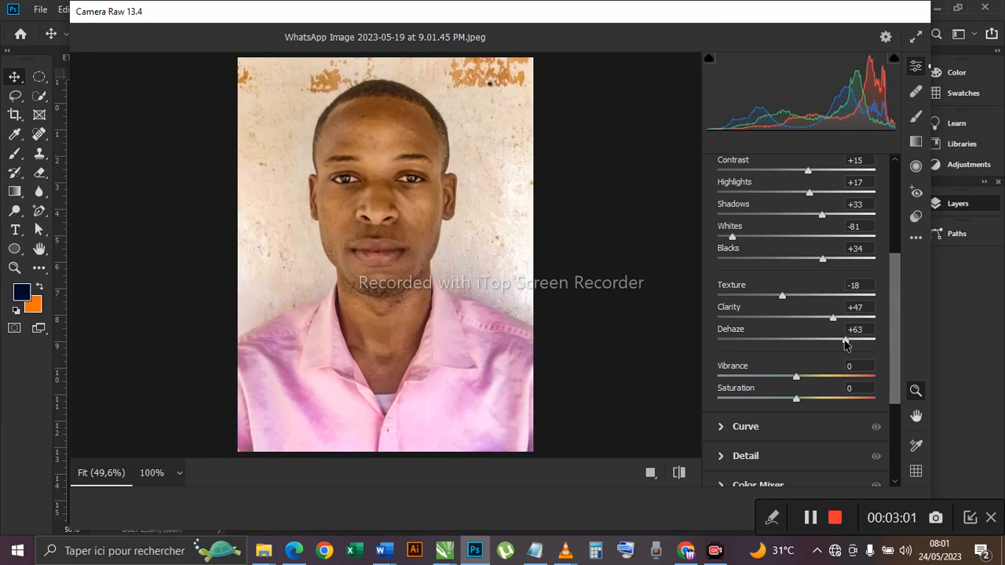
left_click_drag(846, 343, 852, 345)
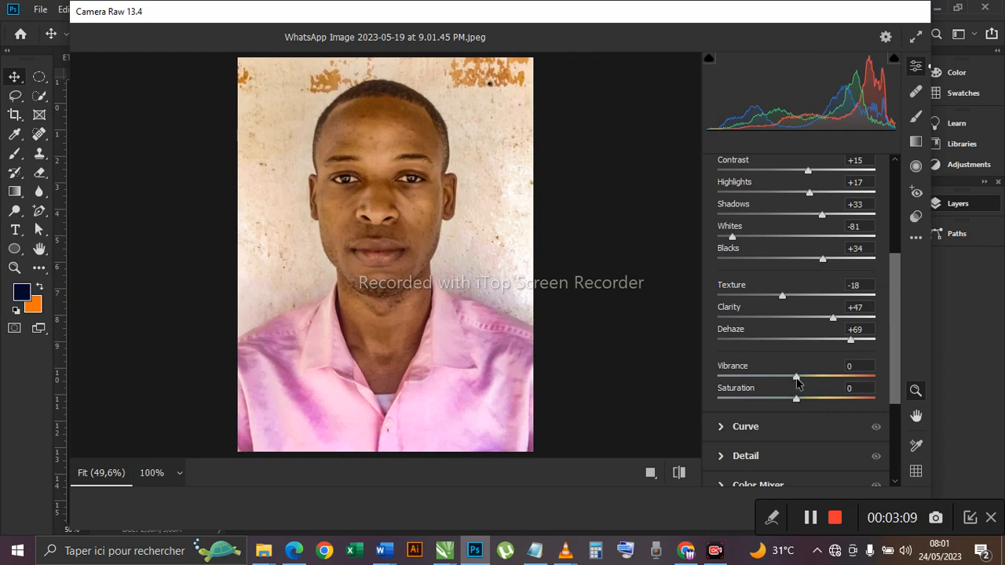
mouse_move(797, 378)
left_mouse_down()
mouse_move(801, 399)
mouse_move(838, 398)
mouse_move(800, 403)
mouse_move(810, 392)
left_mouse_up()
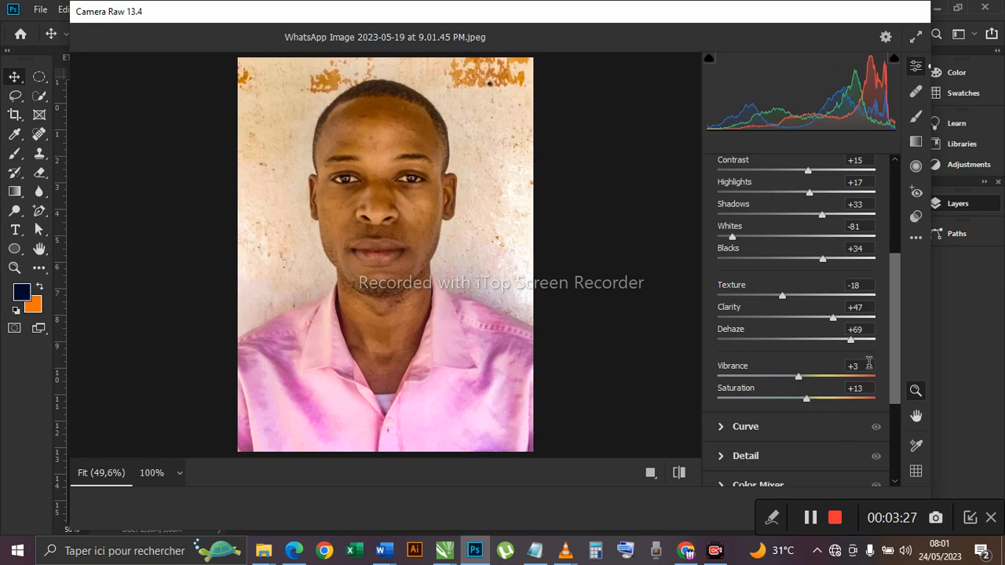
- Apply the Camera Raw adjustments to Layer 0 copy and deselect the layer
left_click_drag(897, 345, 894, 428)
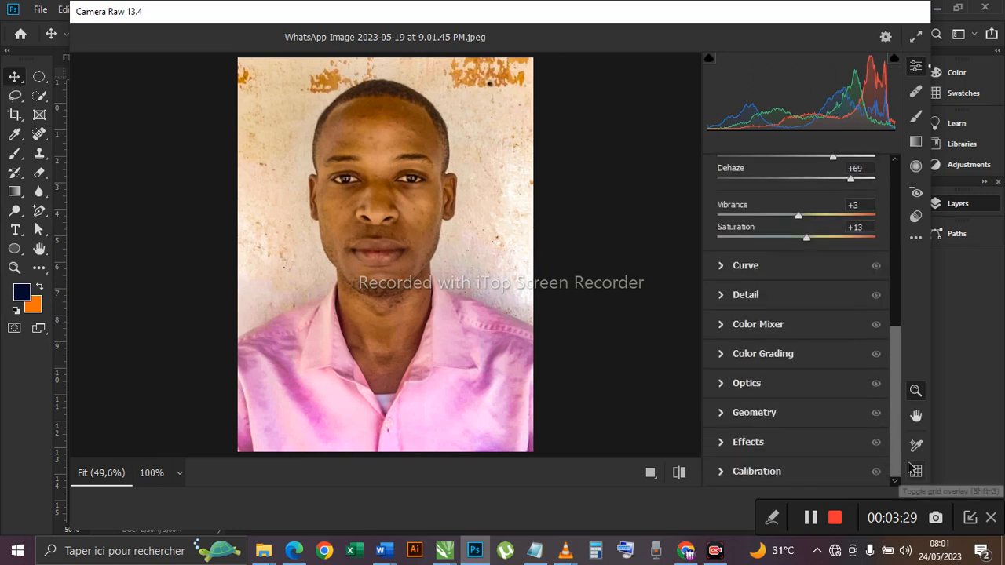
left_click(971, 518)
left_click(885, 349)
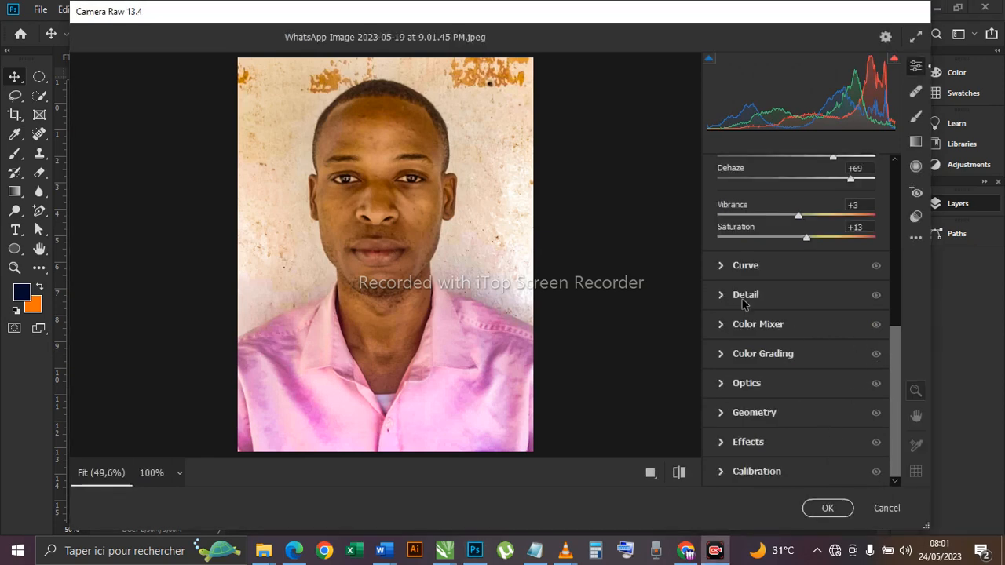
left_click(828, 508)
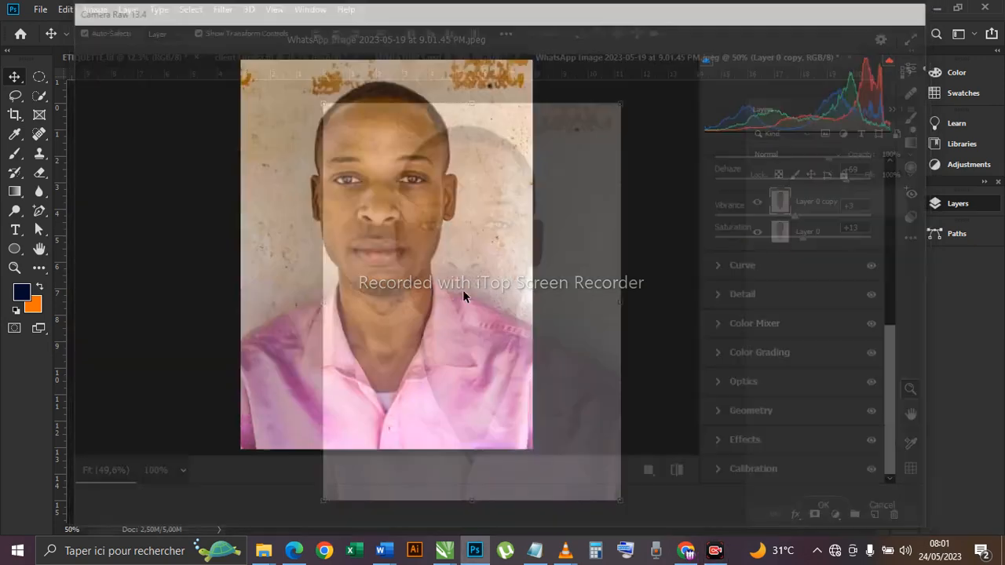
left_click(235, 241)
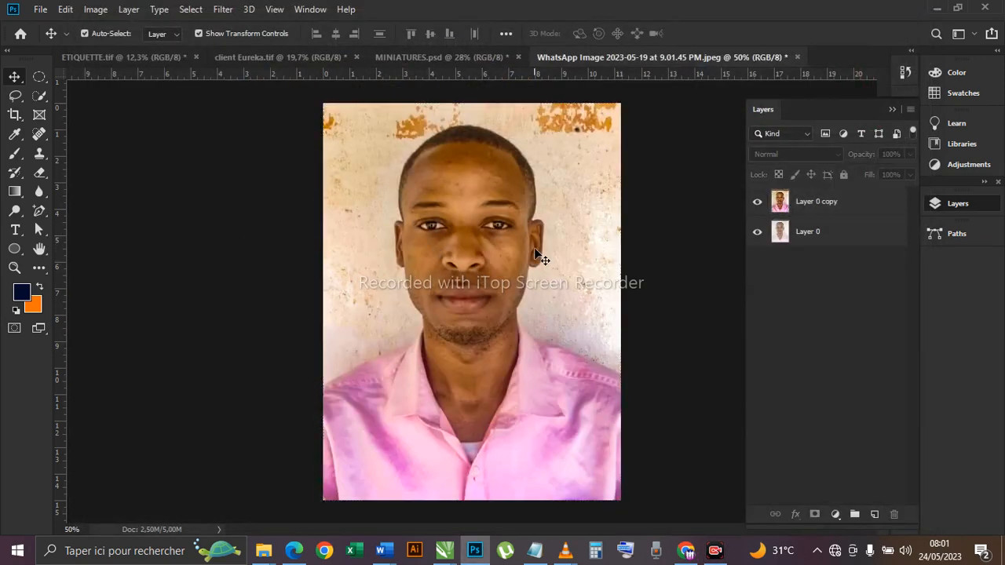
scroll(527, 241, "up", 2)
scroll(464, 263, "down", 2)
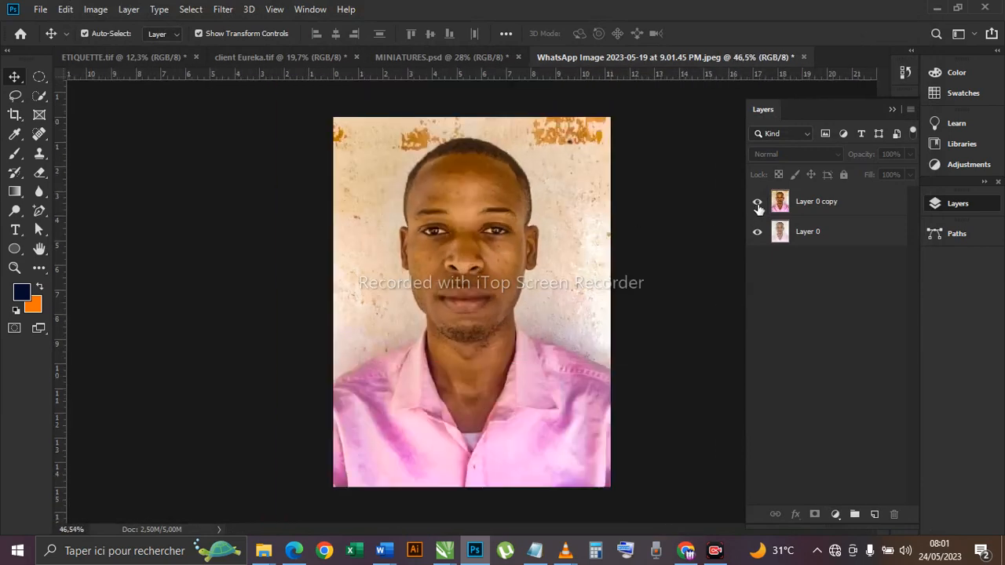
- Toggle the visibility of Layer 0 copy off and on to compare the original portrait with the retouched version
left_click(759, 207)
left_click(759, 206)
scroll(463, 196, "up", 2)
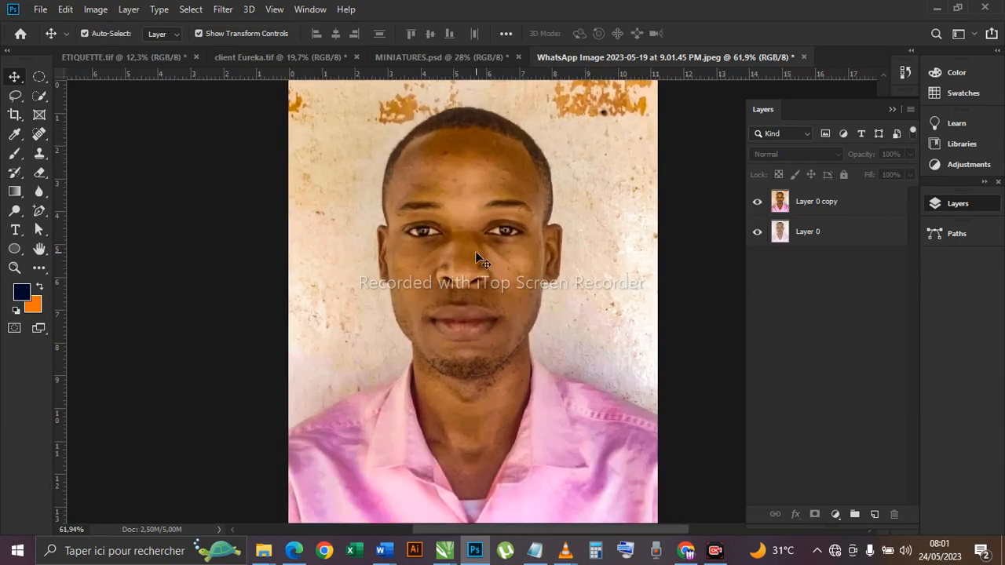
scroll(476, 259, "down", 1)
- Select the man on Layer 0 copy automatically with the Select Subject command
left_click(468, 216)
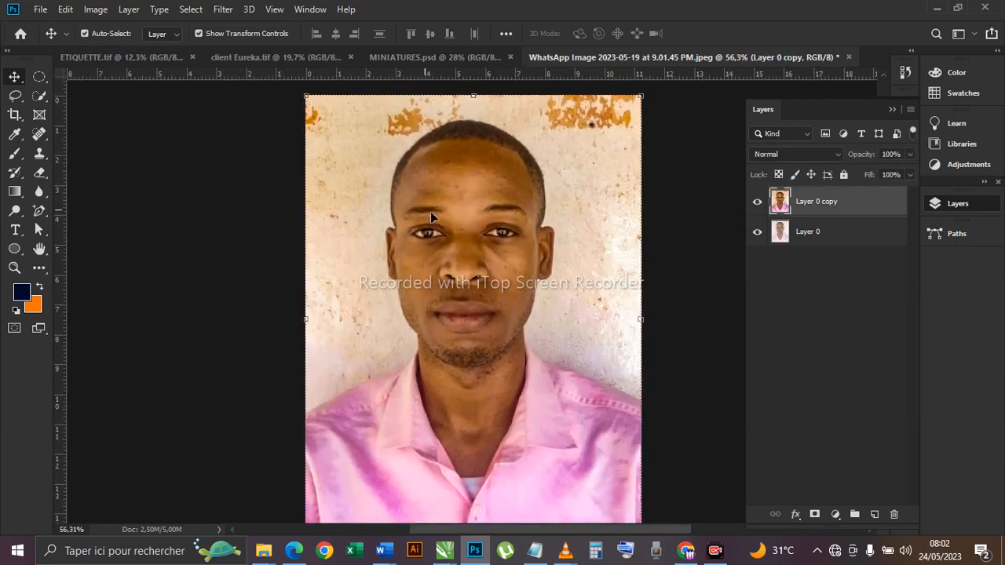
left_click(191, 9)
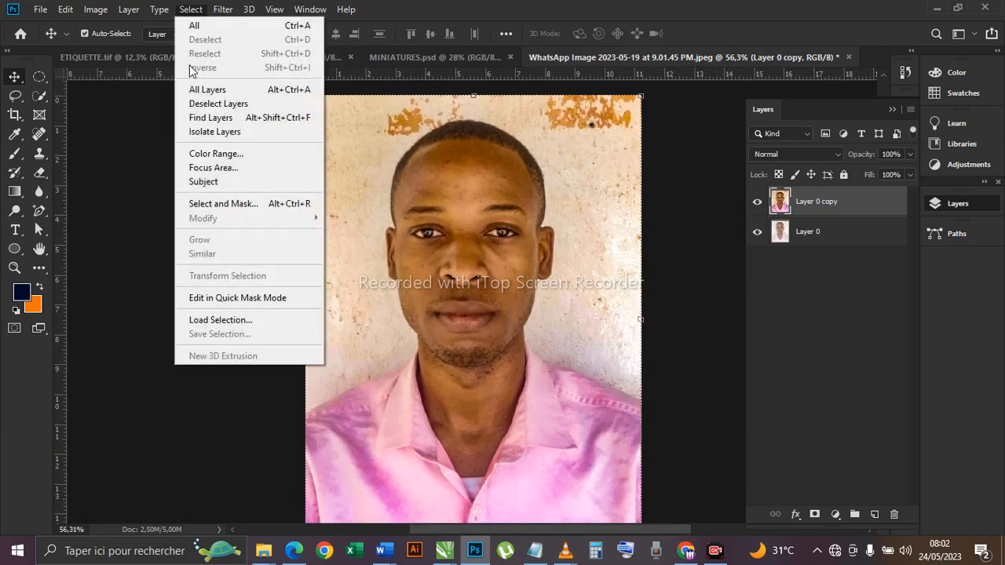
left_click(207, 183)
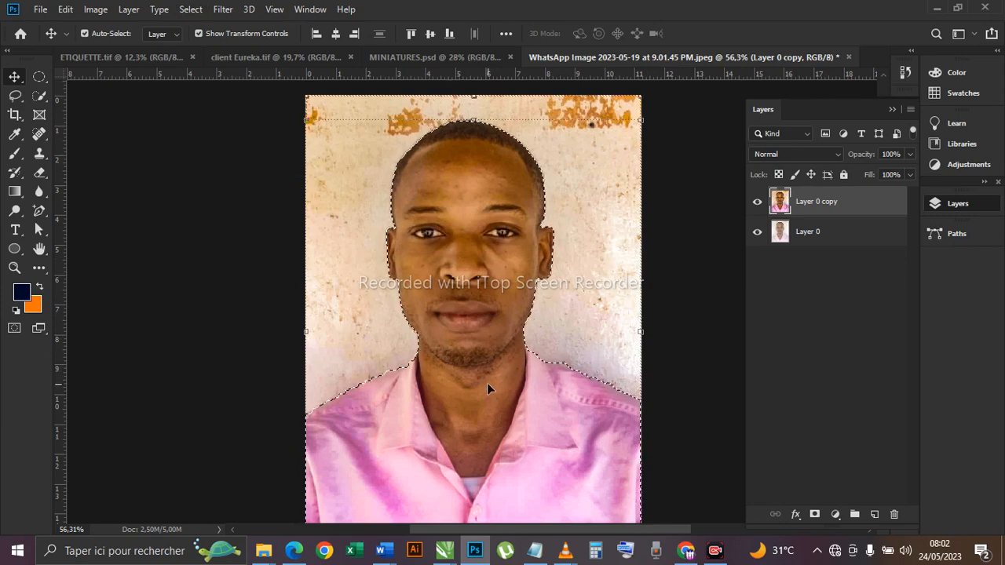
scroll(503, 384, "up", 5)
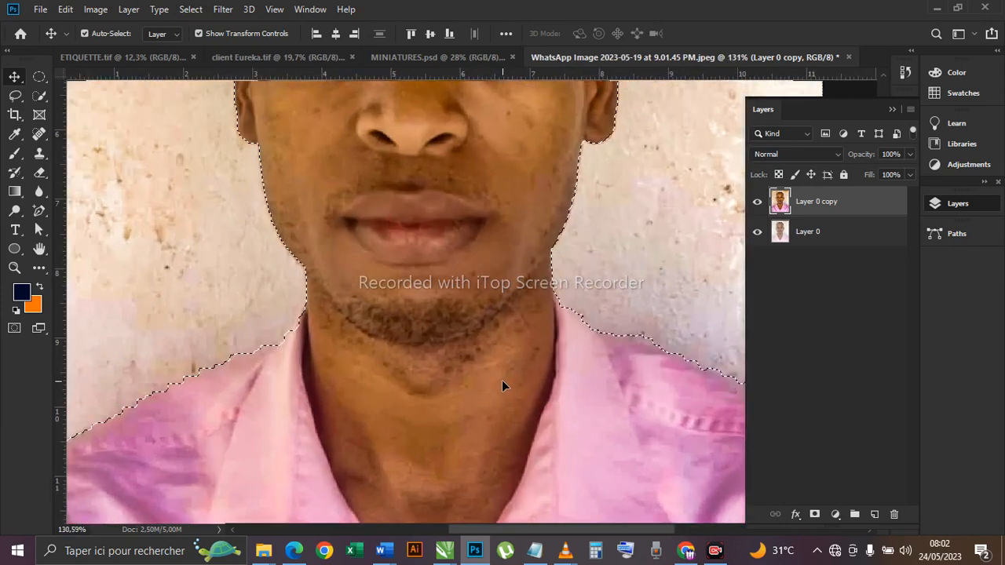
scroll(404, 347, "down", 4)
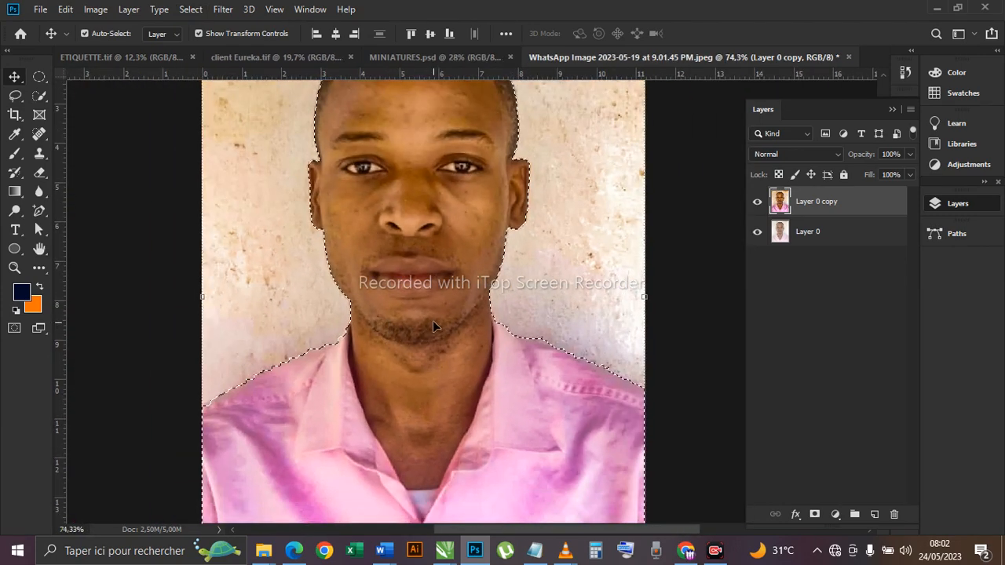
- Subtract the strip of wall above the shirt shoulder from the subject selection with the Quick Selection tool
left_click(44, 97)
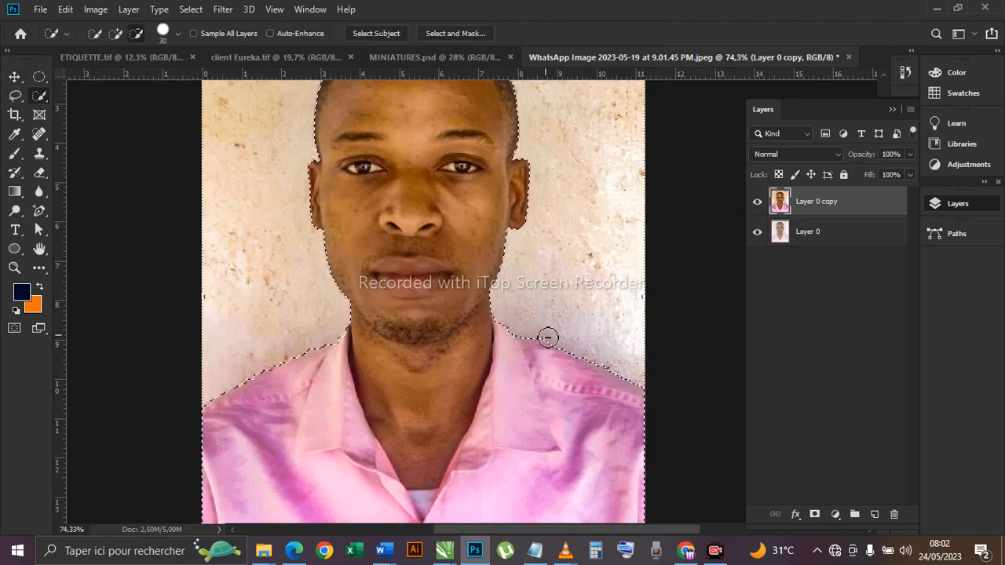
scroll(547, 338, "up", 4)
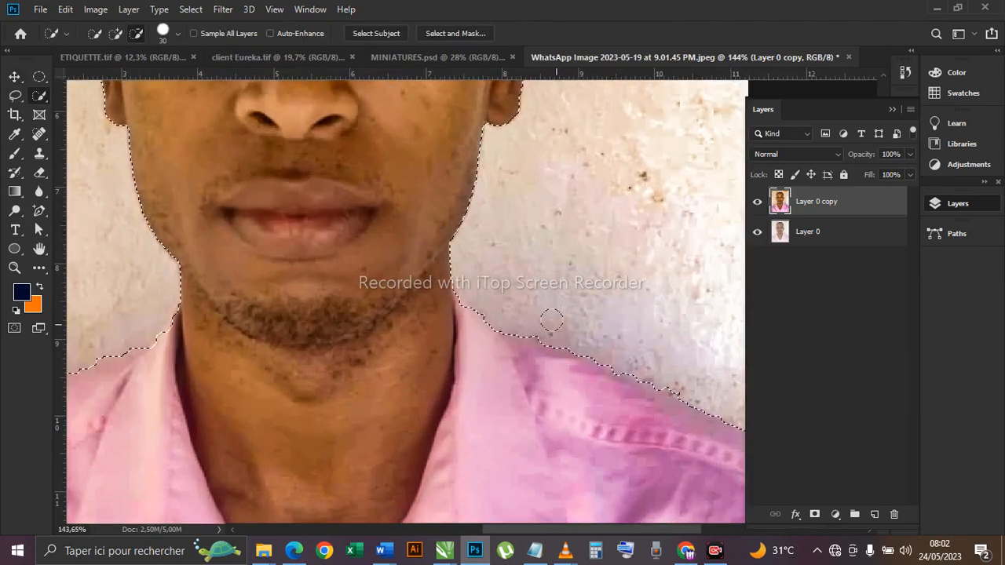
left_click(541, 322)
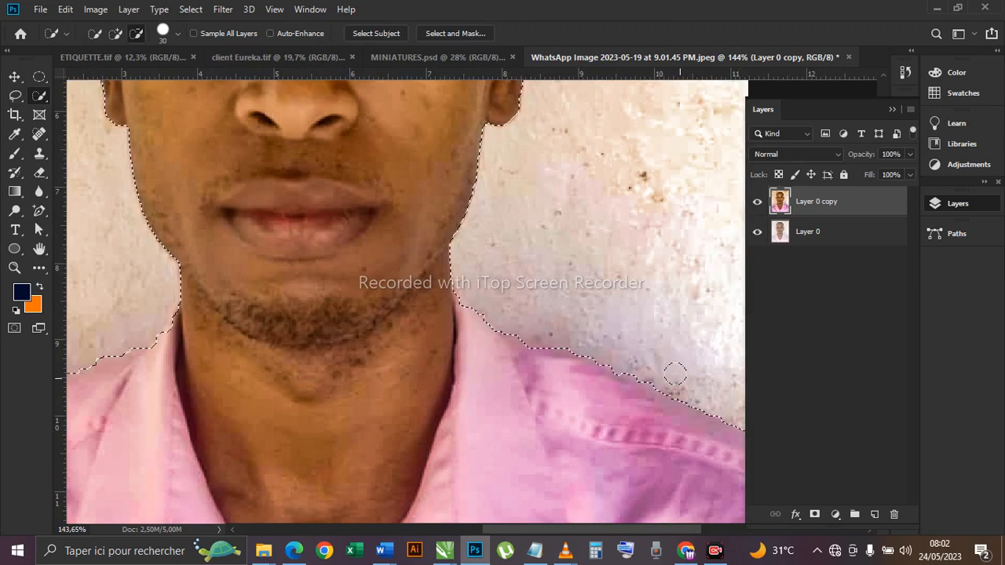
scroll(573, 314, "down", 4)
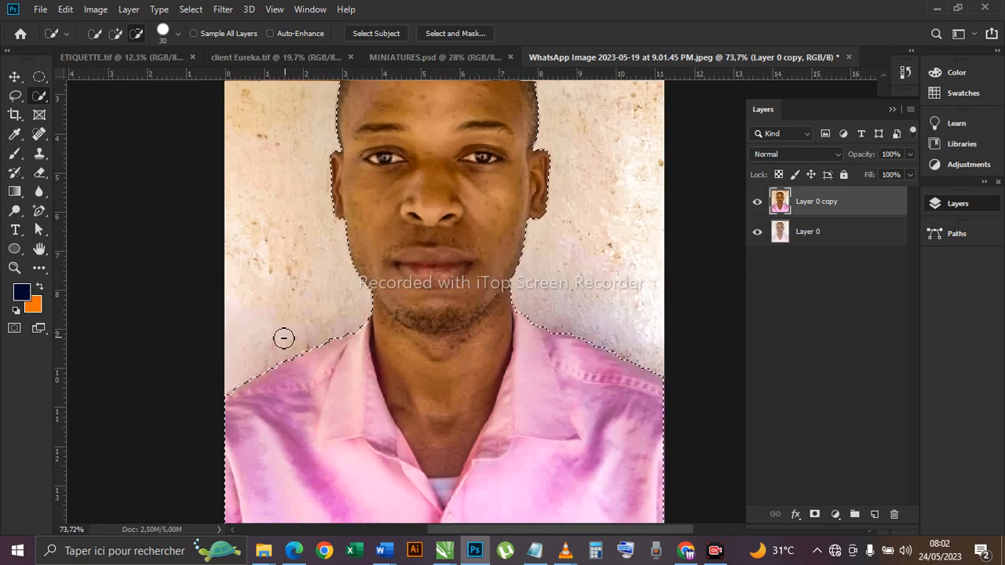
scroll(390, 345, "down", 1)
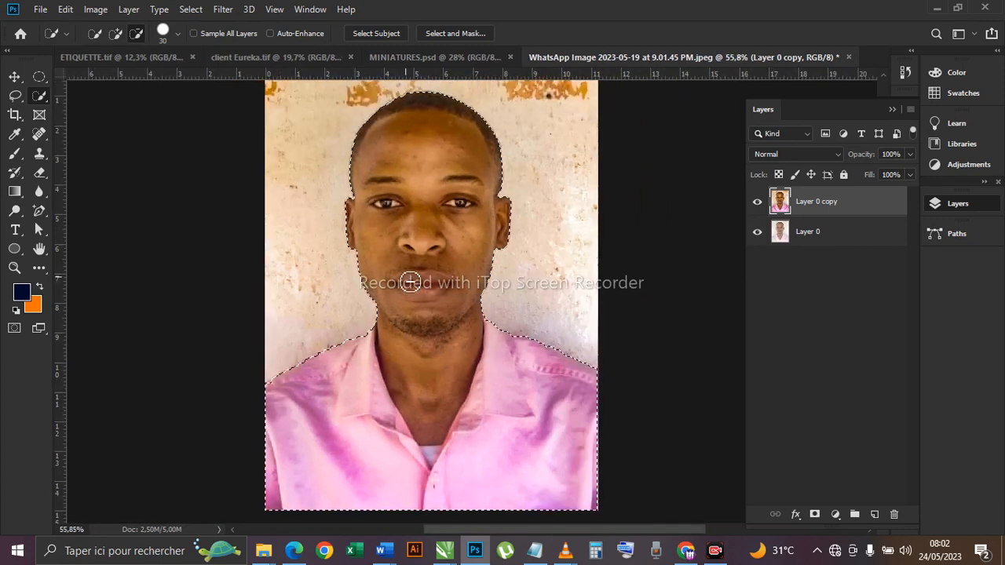
scroll(336, 204, "up", 4)
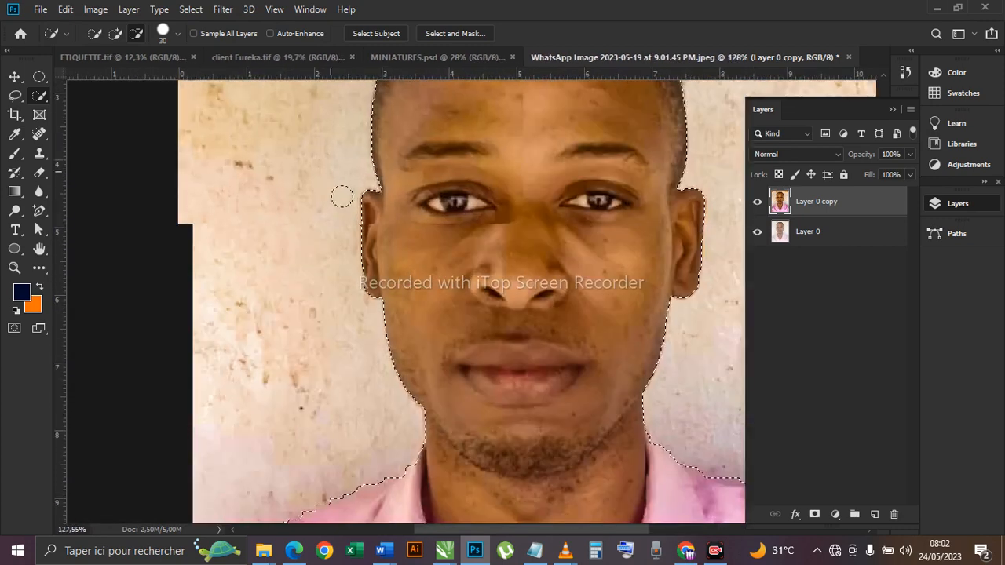
scroll(342, 198, "up", 2)
scroll(455, 279, "down", 5)
scroll(455, 271, "down", 1)
scroll(456, 265, "up", 1)
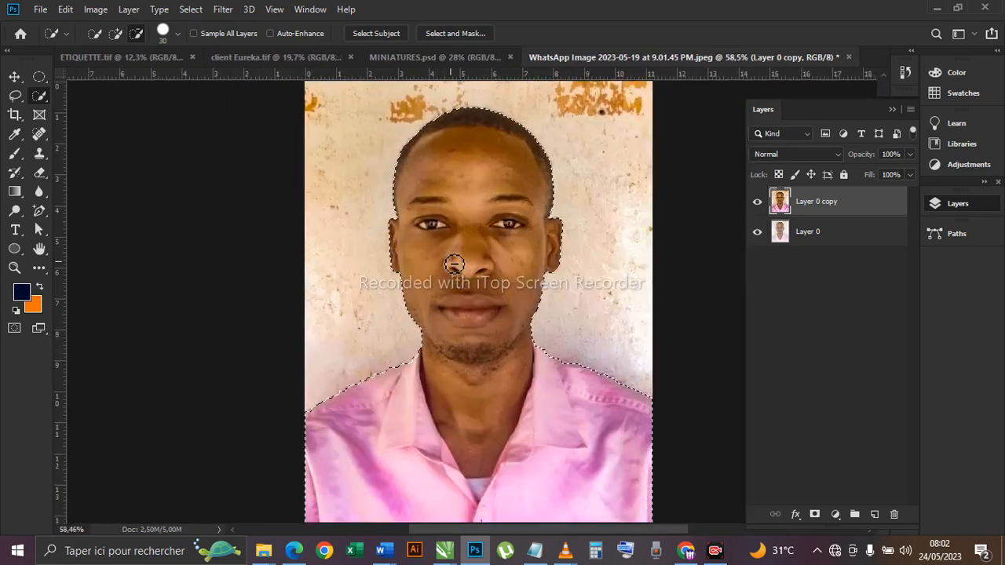
- Invert the selection, delete the wall background from Layer 0 copy and clear the selection
right_click(478, 371)
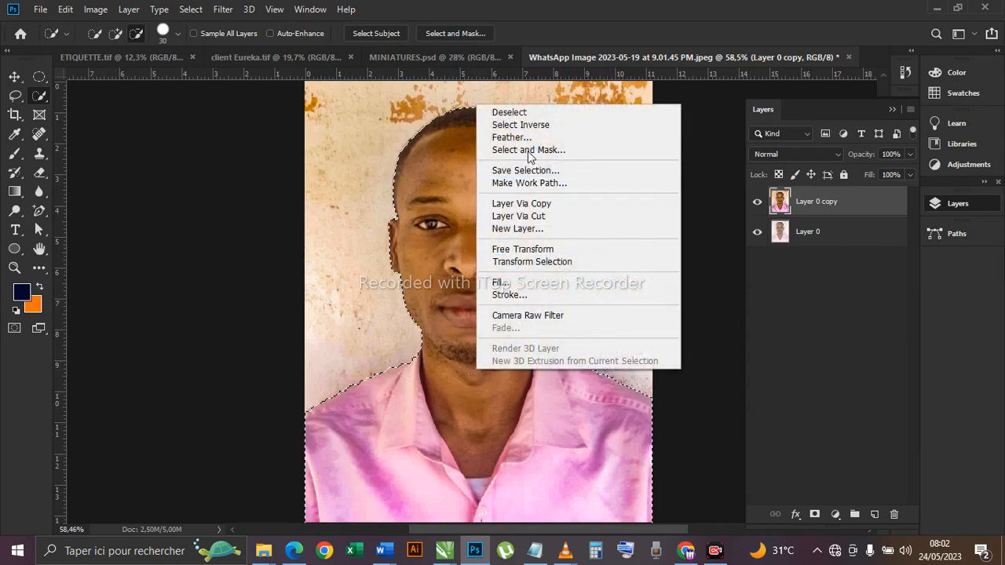
left_click(530, 126)
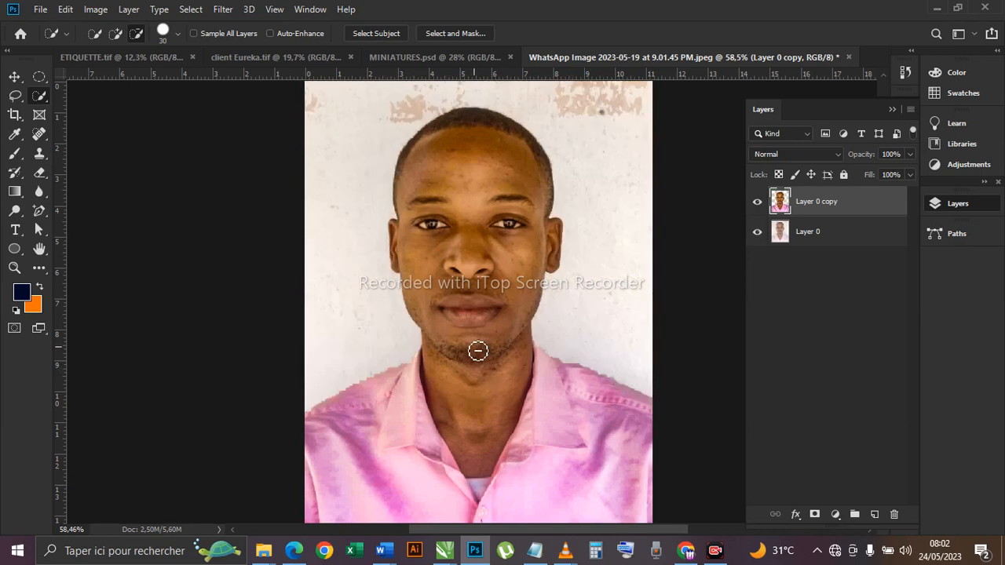
left_click(14, 76)
scroll(477, 304, "down", 1)
left_click(220, 276)
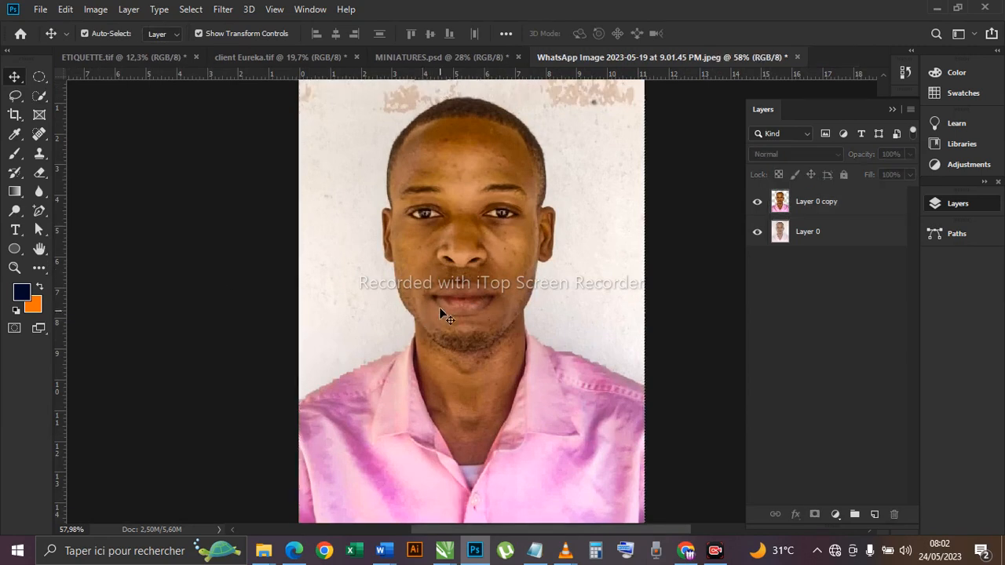
- Duplicate Layer 0 beneath the cut-out portrait layer and hide the original Layer 0
scroll(441, 309, "down", 1)
scroll(446, 311, "up", 1)
left_click(452, 297)
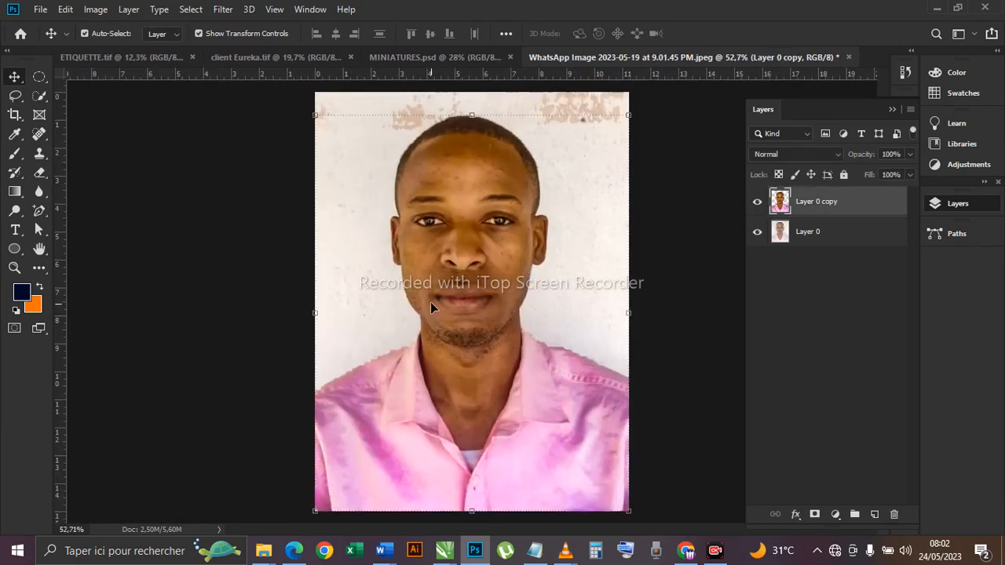
left_click(570, 205)
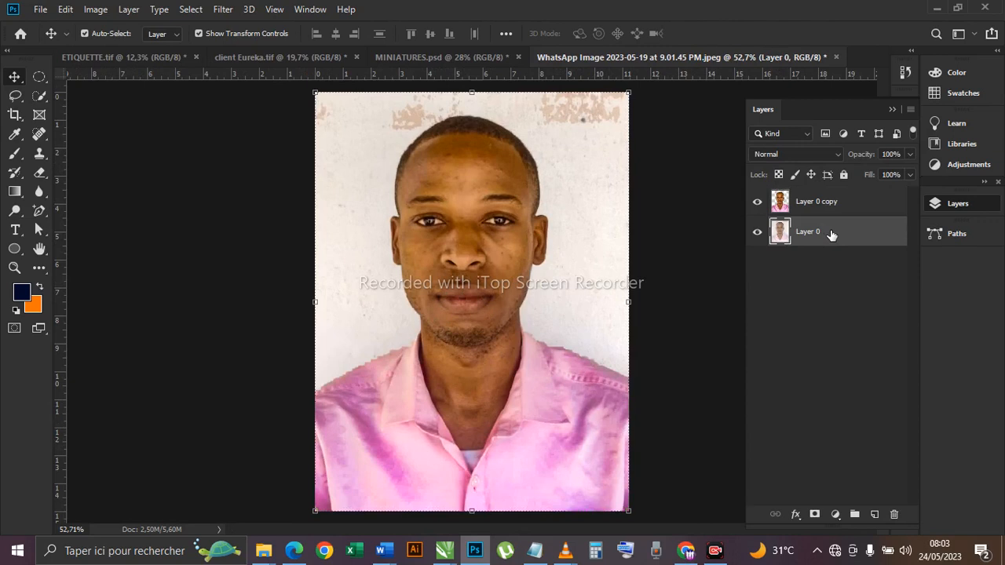
key("ctrl+j")
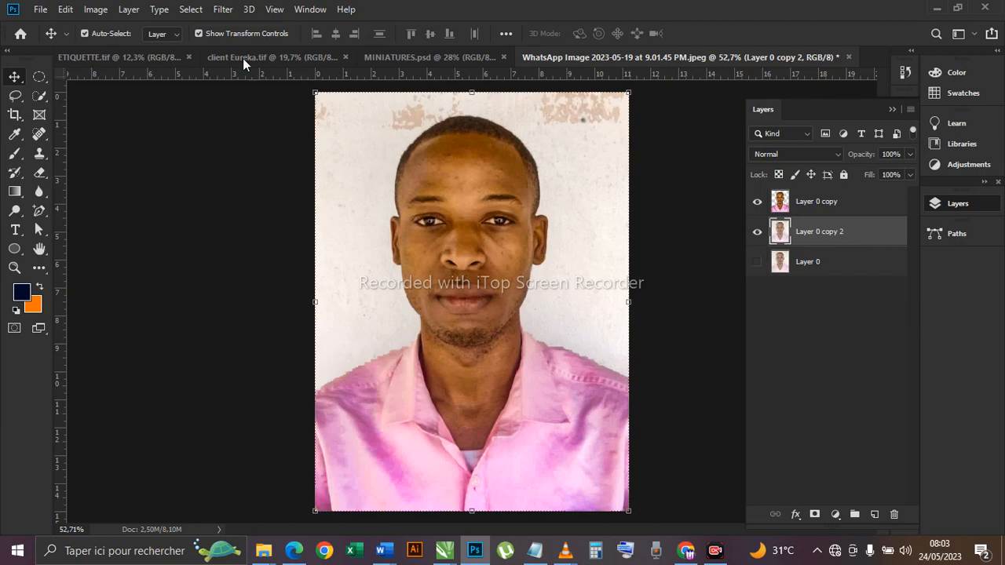
- Apply a Gaussian Blur with a radius of 27.7 pixels to Layer 0 copy 2
left_click(224, 10)
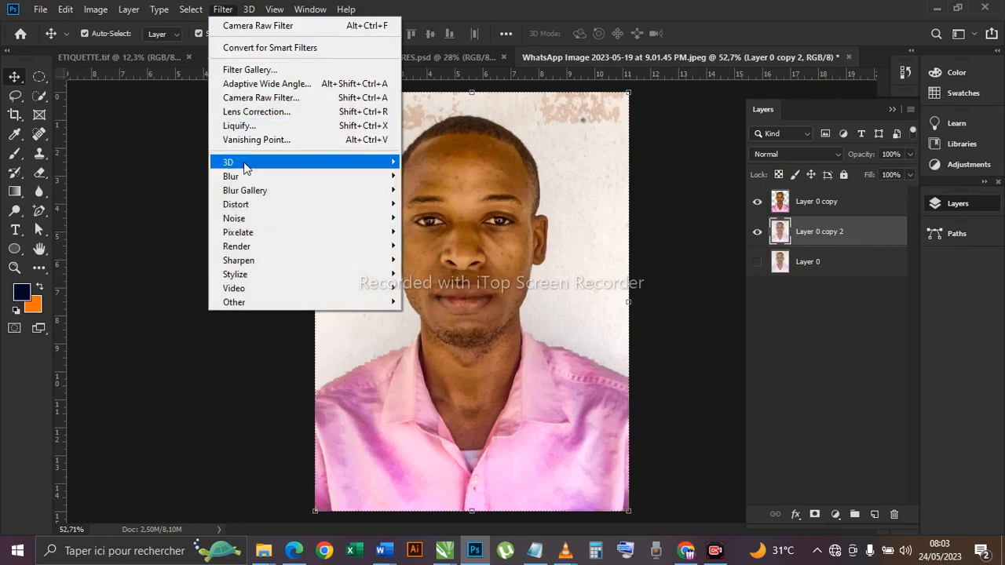
mouse_move(259, 175)
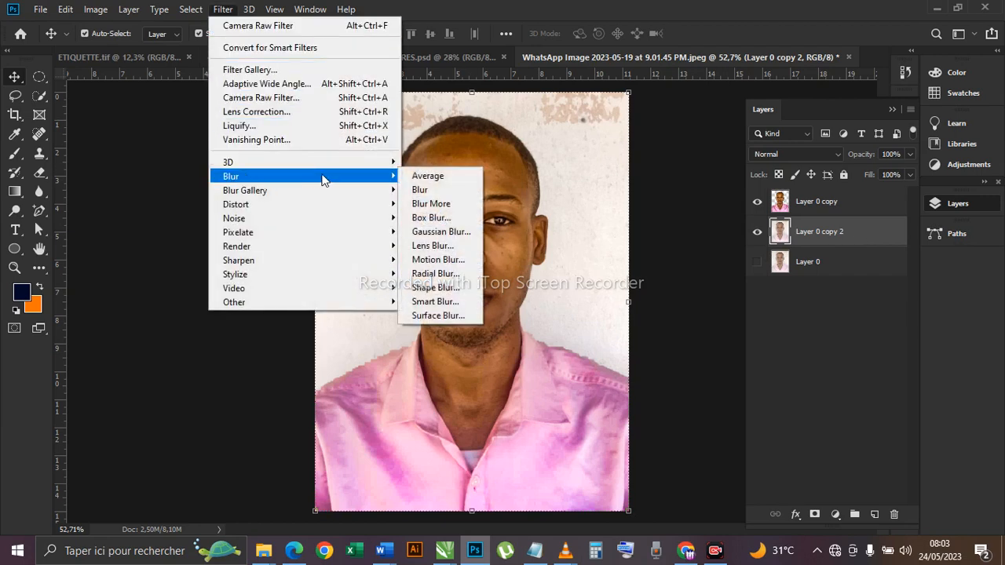
left_click(440, 231)
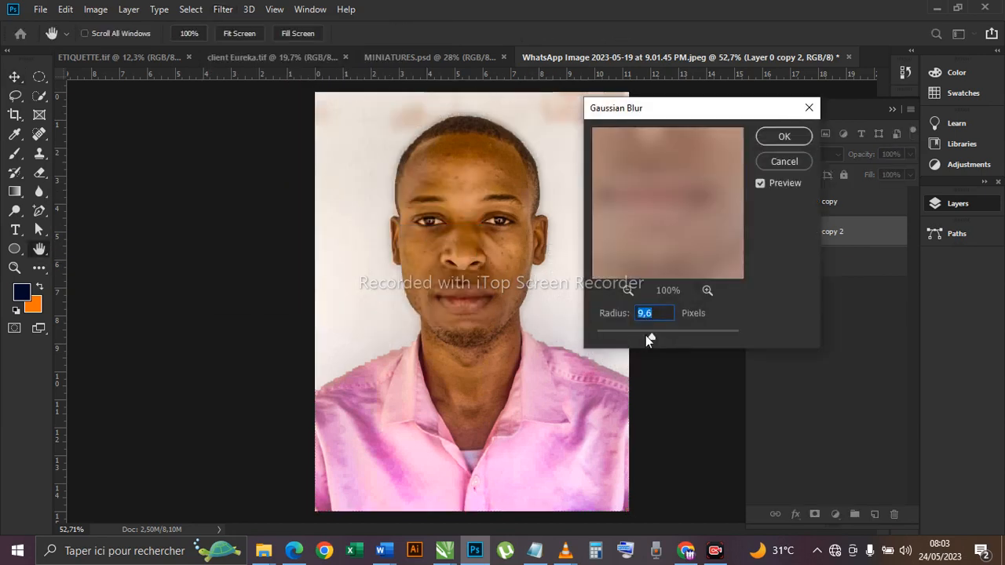
left_click_drag(661, 336, 665, 336)
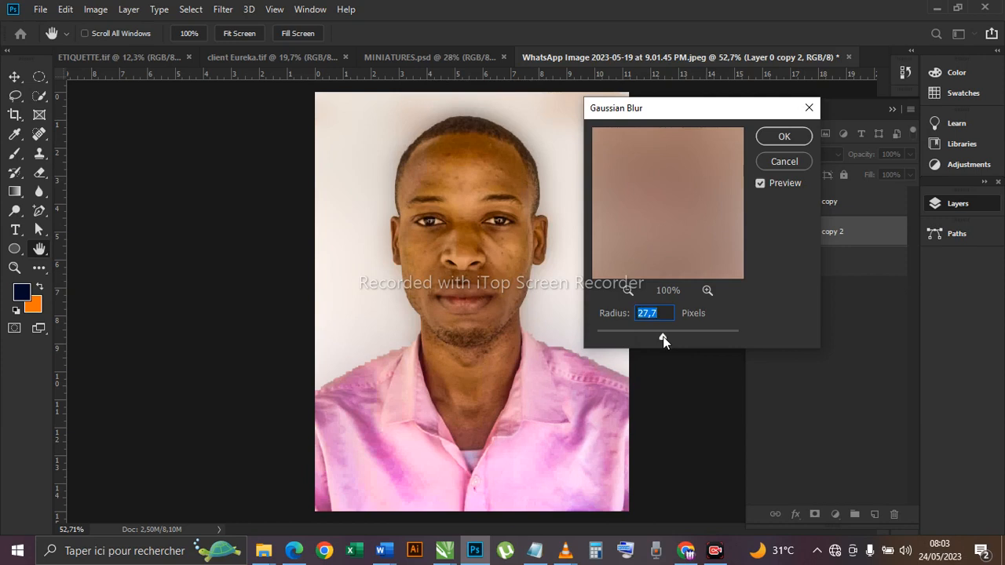
left_click(784, 137)
- Examine the blurred background and the cut-out edges around the face and shirt shoulders at several magnifications
scroll(545, 277, "down", 1)
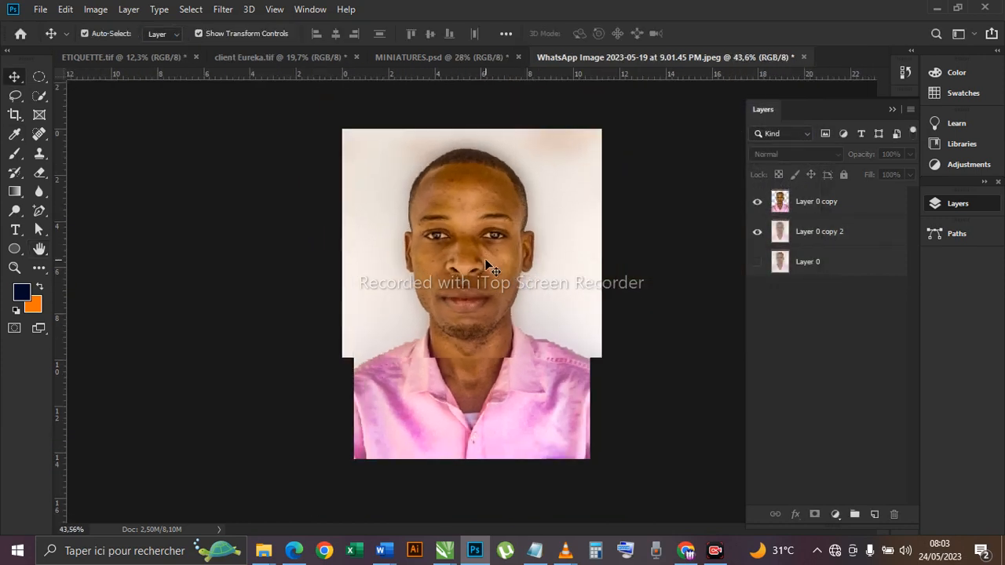
scroll(493, 267, "up", 1)
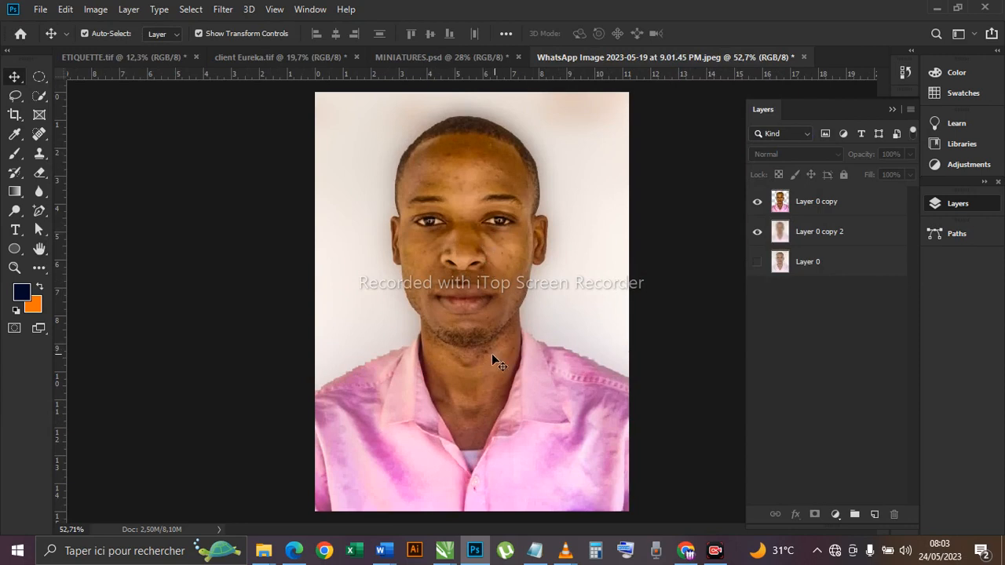
scroll(461, 340, "up", 1)
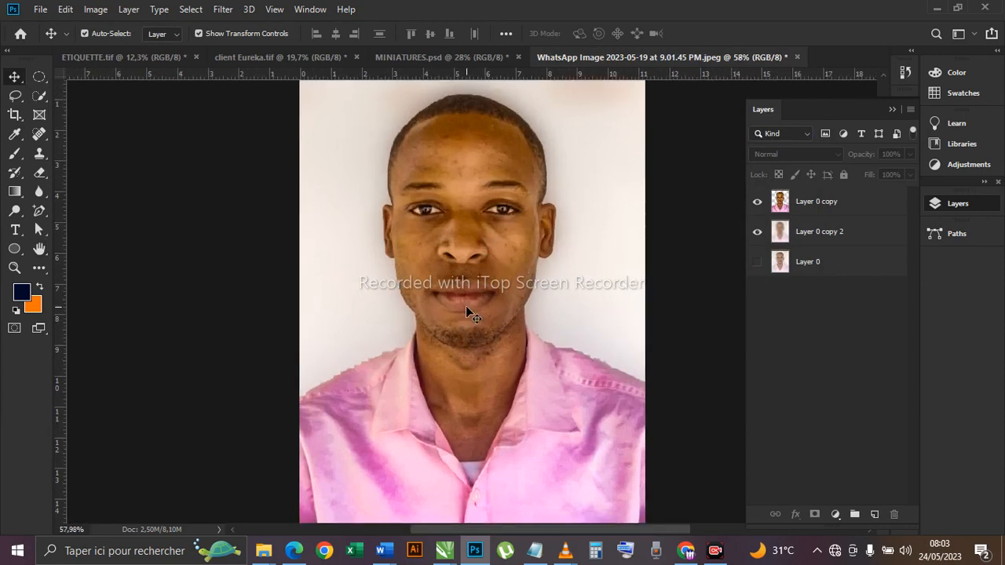
scroll(465, 313, "down", 5)
scroll(466, 349, "up", 10)
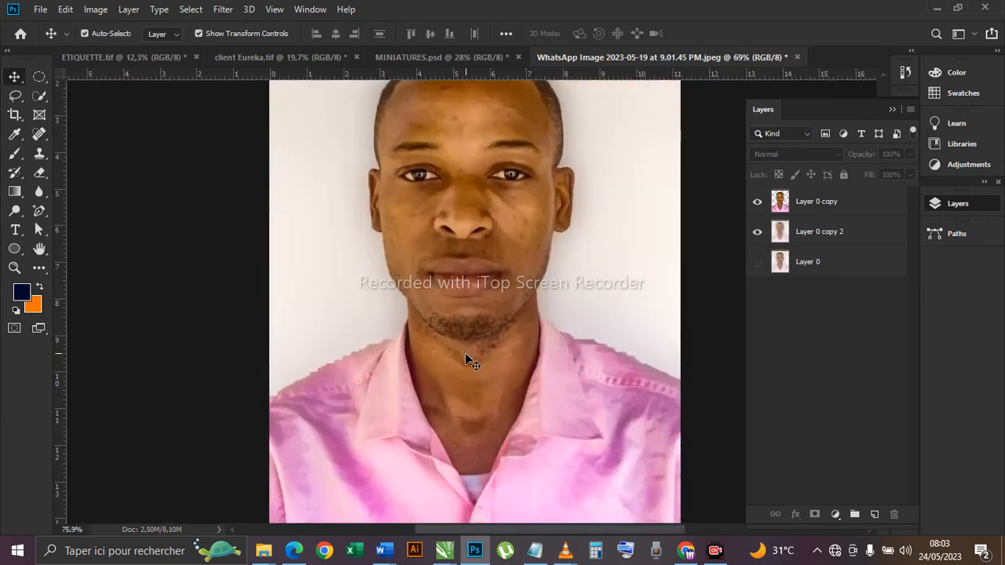
scroll(469, 367, "down", 4)
scroll(284, 391, "up", 2)
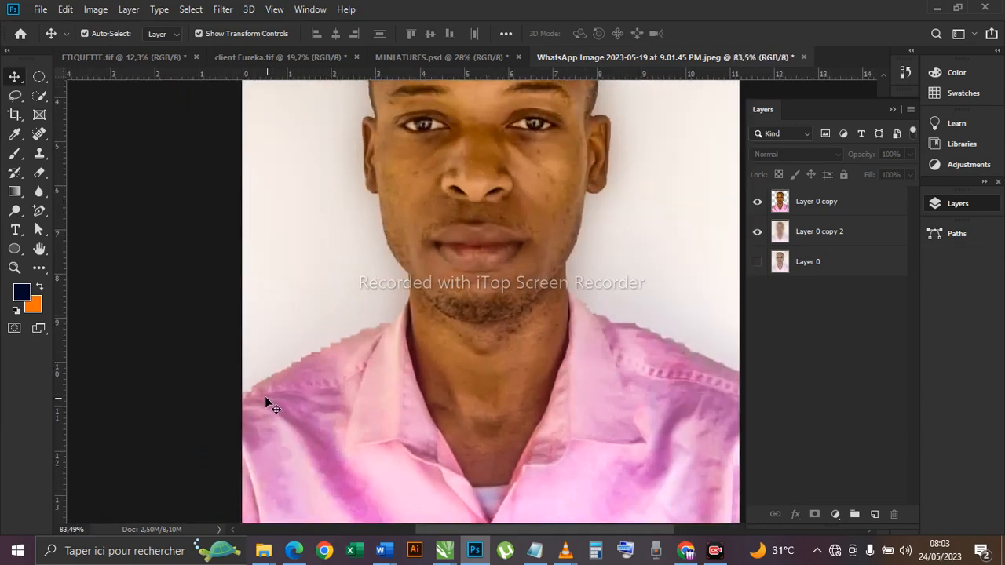
scroll(383, 327, "down", 1)
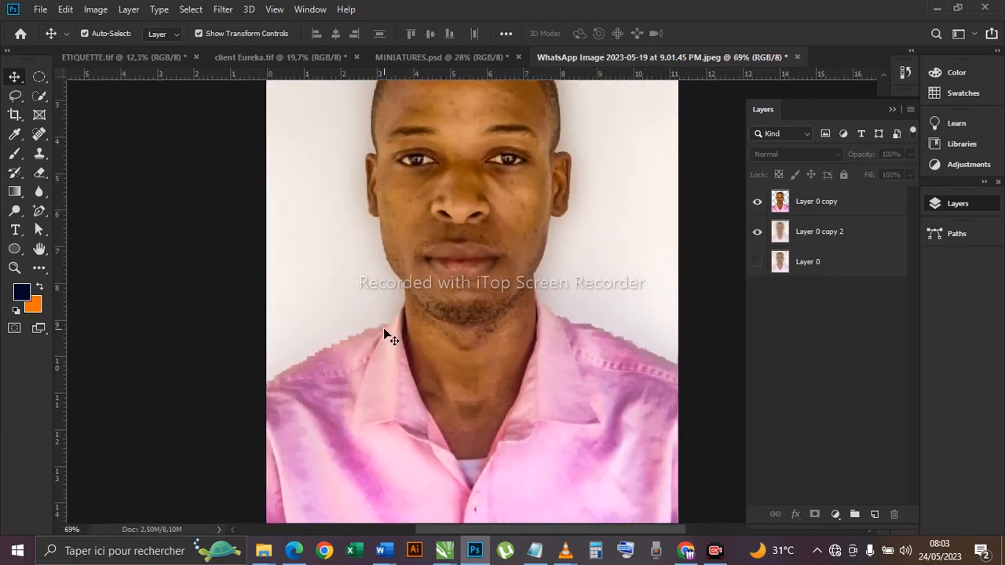
scroll(383, 328, "up", 3)
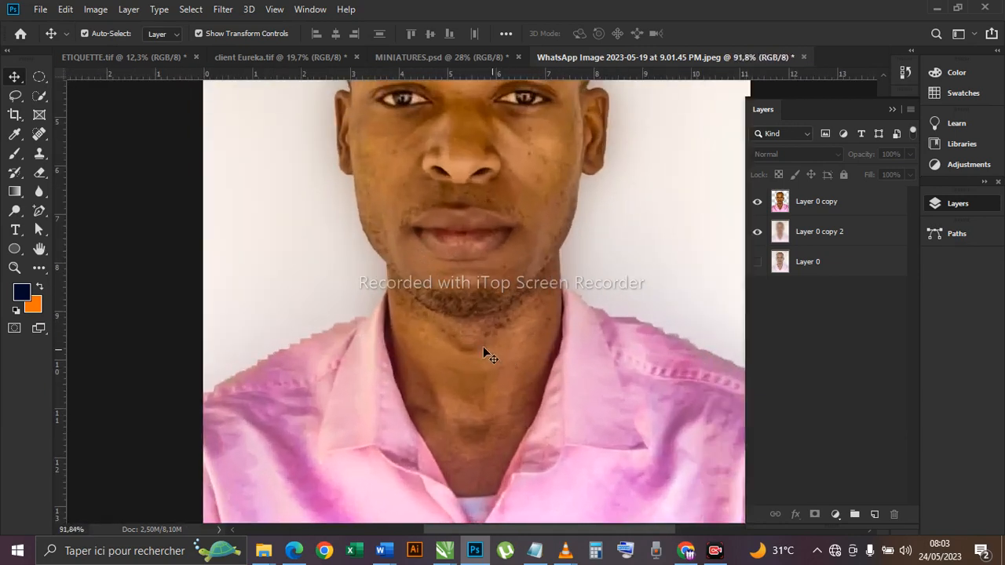
scroll(499, 354, "down", 3)
scroll(503, 351, "up", 2)
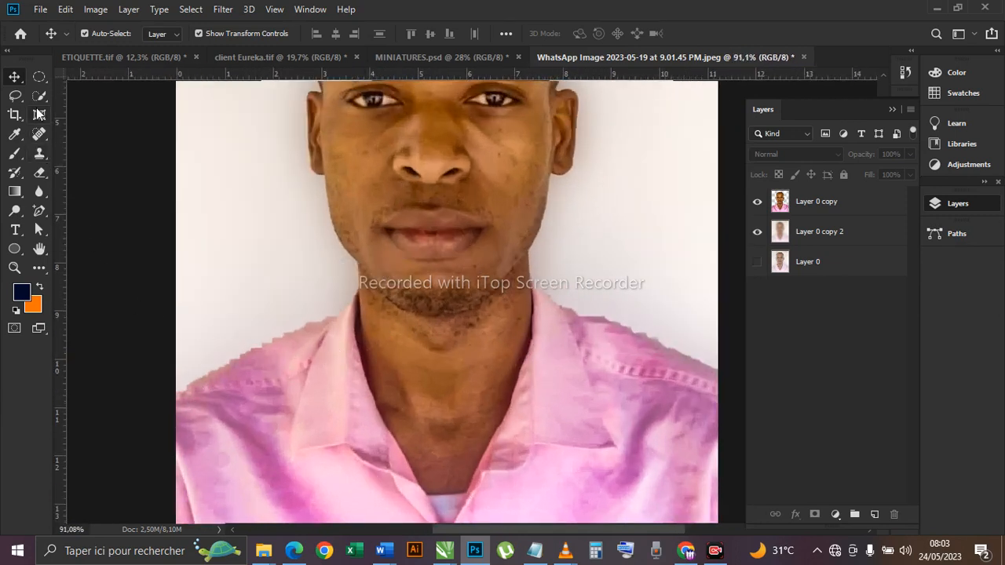
- Prepare a soft 53 px Eraser for Layer 0 copy and hide the blurred Layer 0 copy 2
left_click(38, 175)
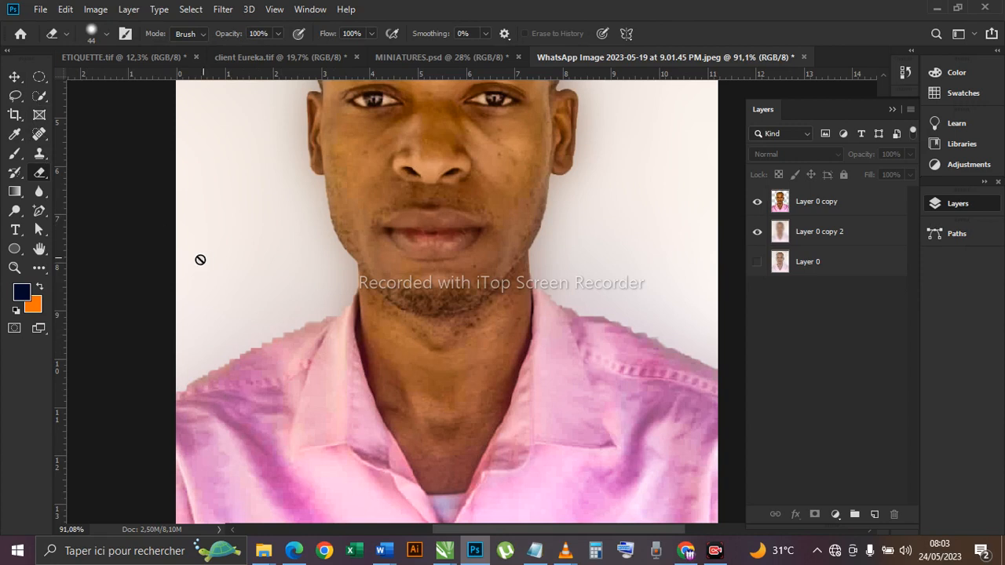
left_click(823, 207)
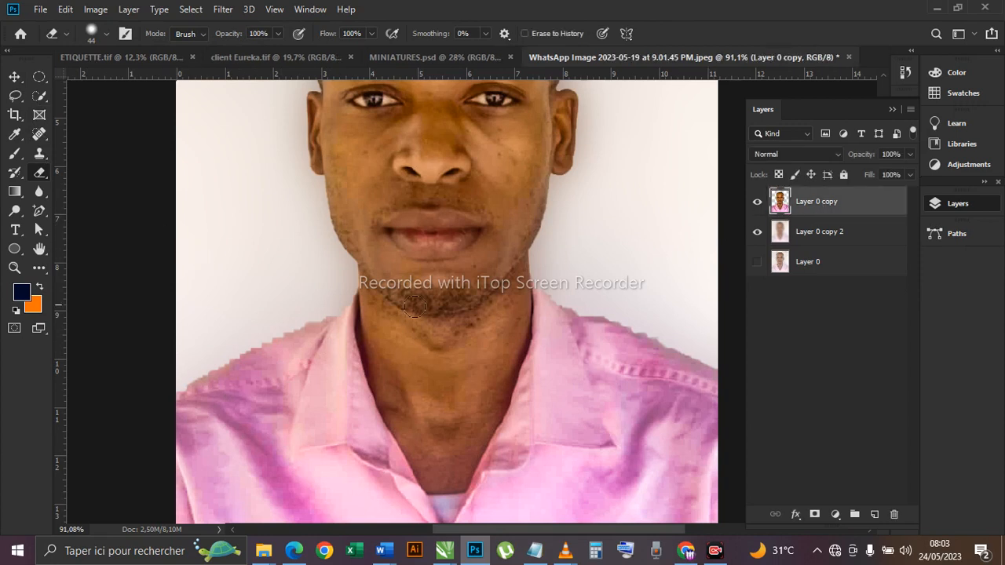
scroll(204, 358, "up", 1)
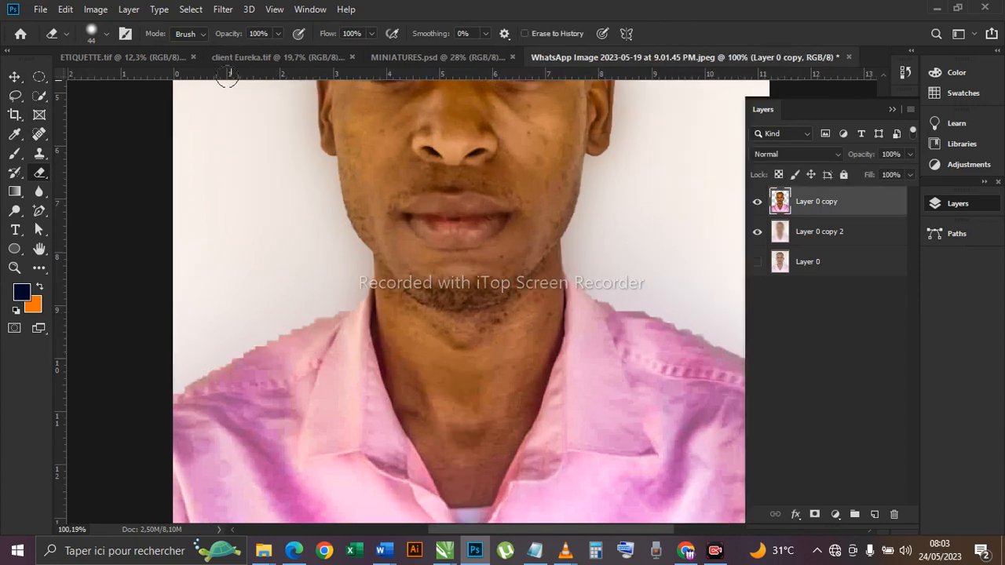
left_click(107, 34)
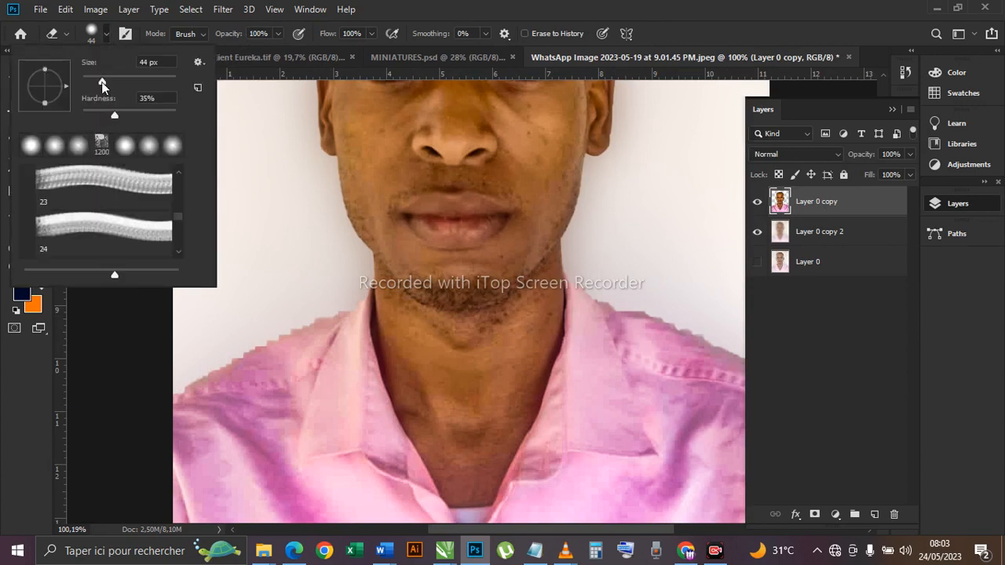
left_click_drag(101, 82, 107, 81)
left_click_drag(114, 118, 109, 118)
left_click(759, 236)
left_click(757, 233)
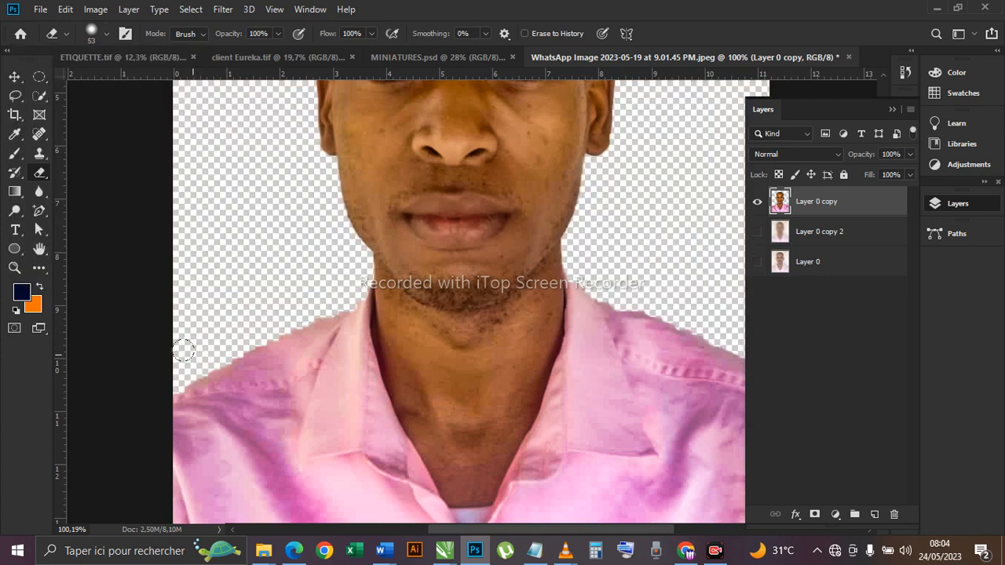
- Erase the jagged cut-out edges along both shirt shoulders on Layer 0 copy
mouse_move(164, 371)
left_mouse_down()
mouse_move(193, 369)
mouse_move(326, 287)
left_mouse_up()
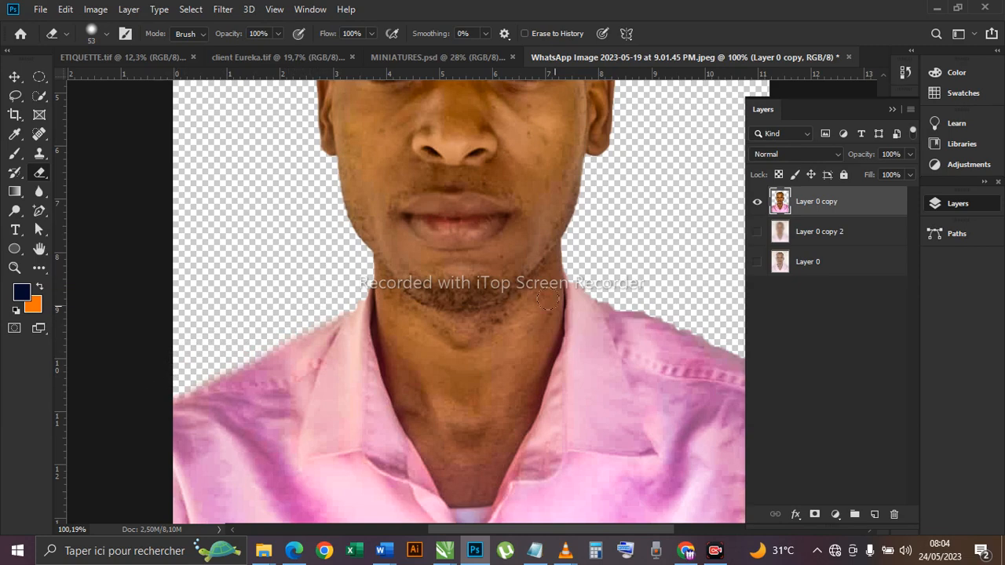
scroll(548, 301, "down", 5)
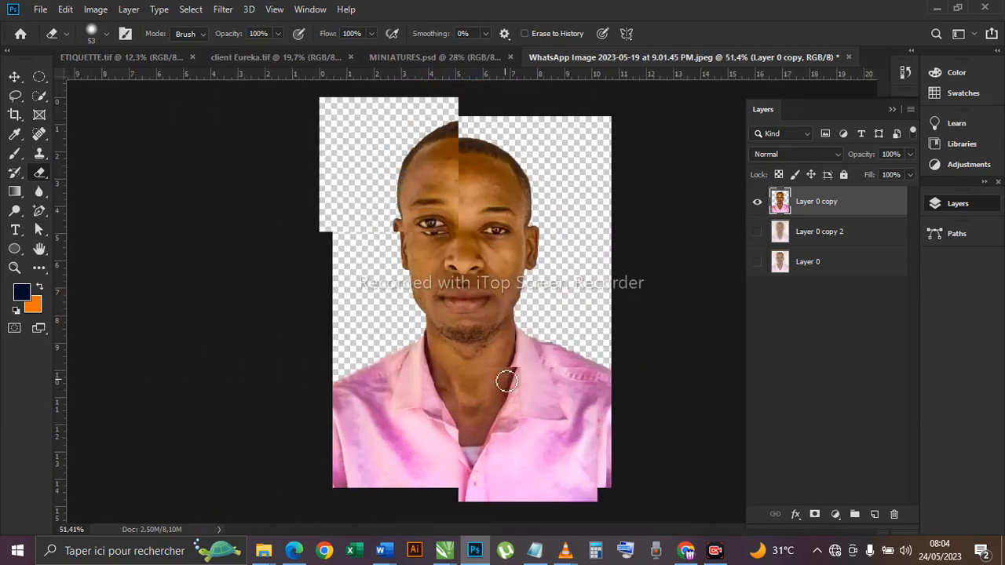
scroll(507, 381, "up", 3)
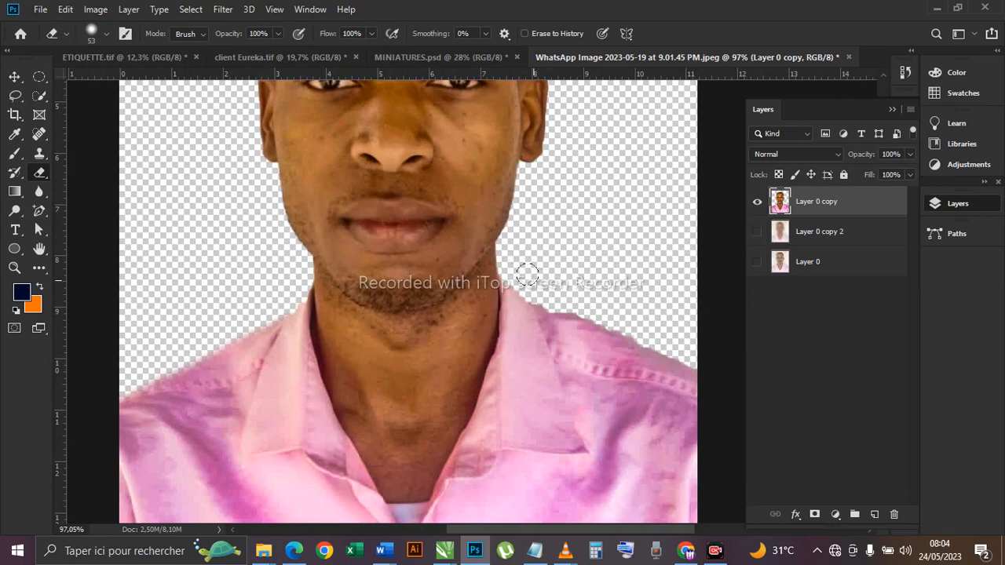
mouse_move(560, 291)
left_mouse_down()
mouse_move(693, 362)
mouse_move(685, 358)
left_mouse_up()
scroll(432, 301, "down", 2)
scroll(433, 301, "down", 1)
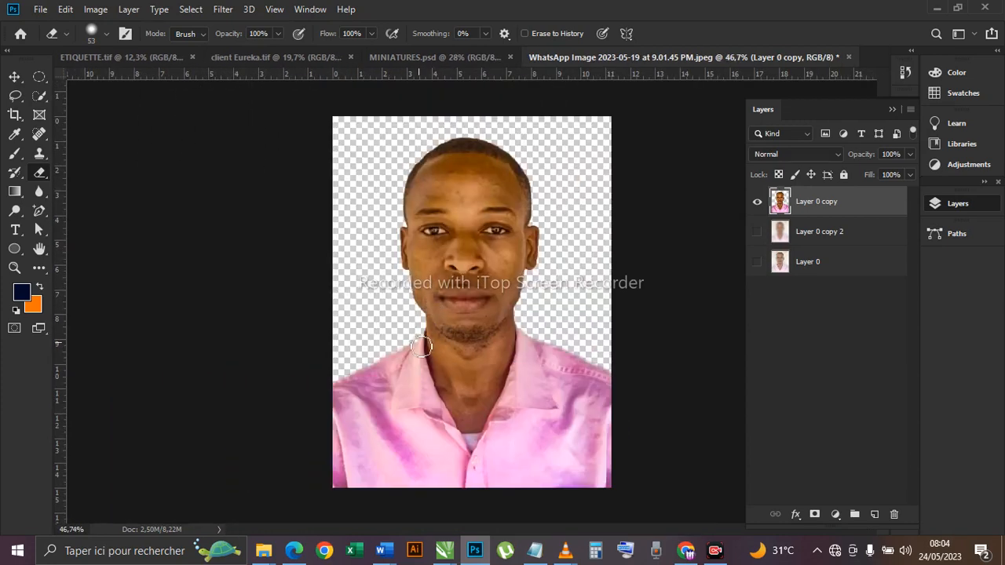
- Set the Eraser to 32 px with 56% hardness for refining the shoulder edges
scroll(429, 345, "up", 2)
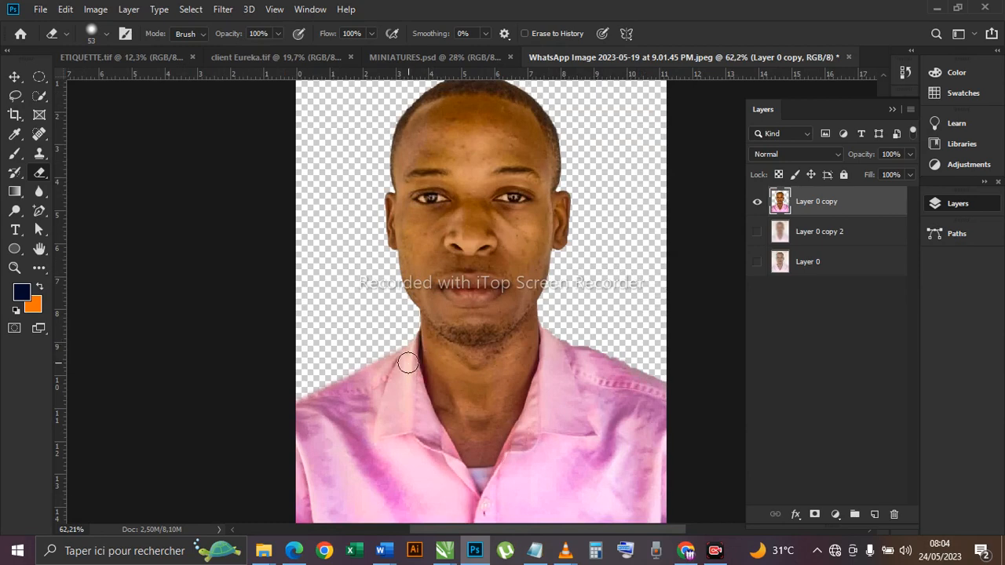
scroll(405, 359, "up", 3)
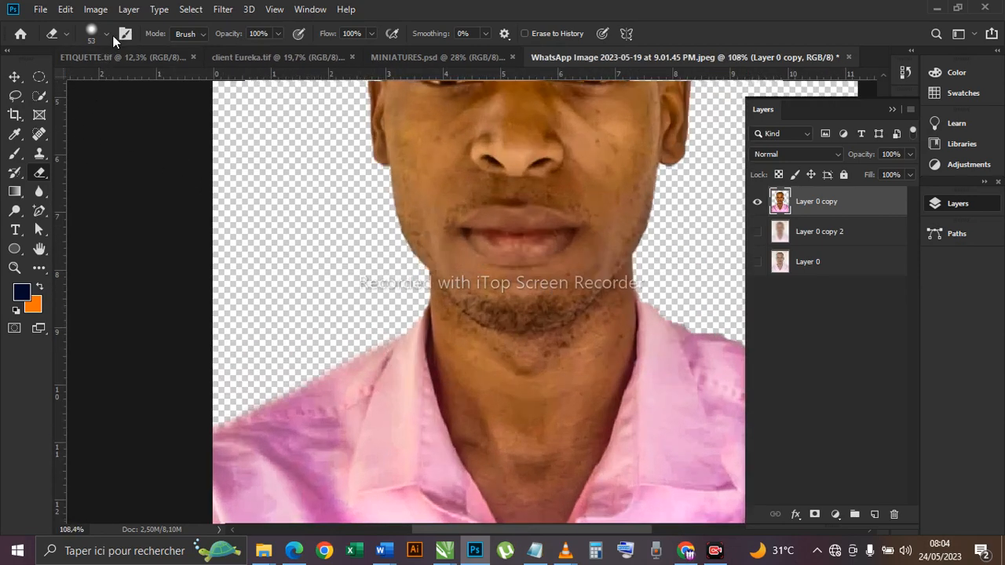
left_click(106, 33)
left_click_drag(127, 115, 134, 116)
left_click_drag(102, 80, 99, 84)
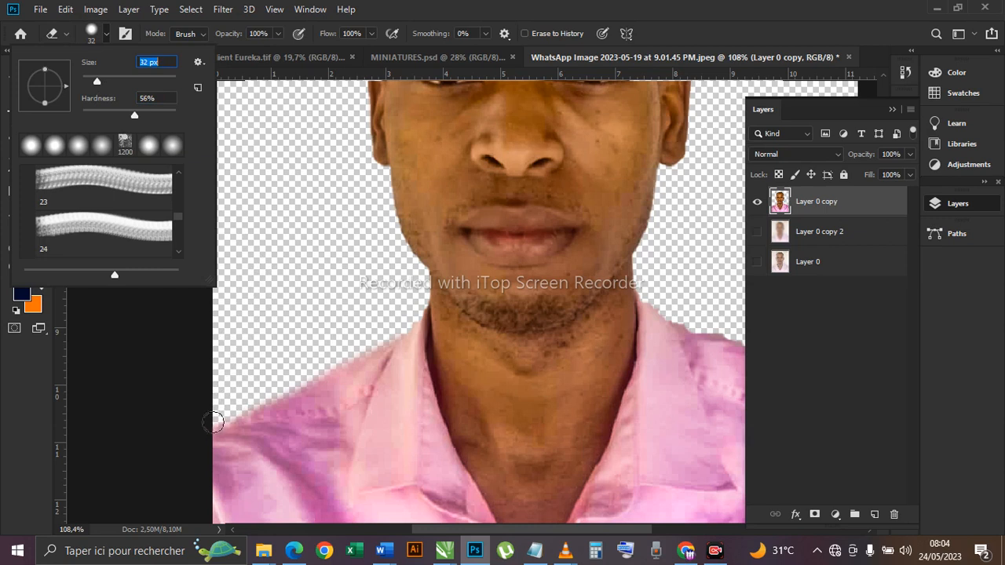
left_click(213, 422)
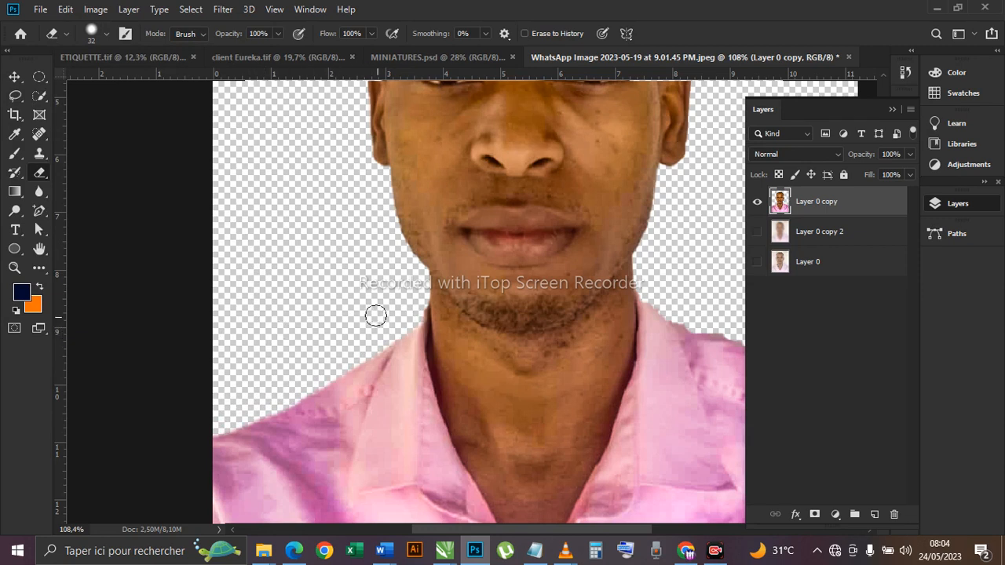
key("ctrl+z")
key("ctrl+z")
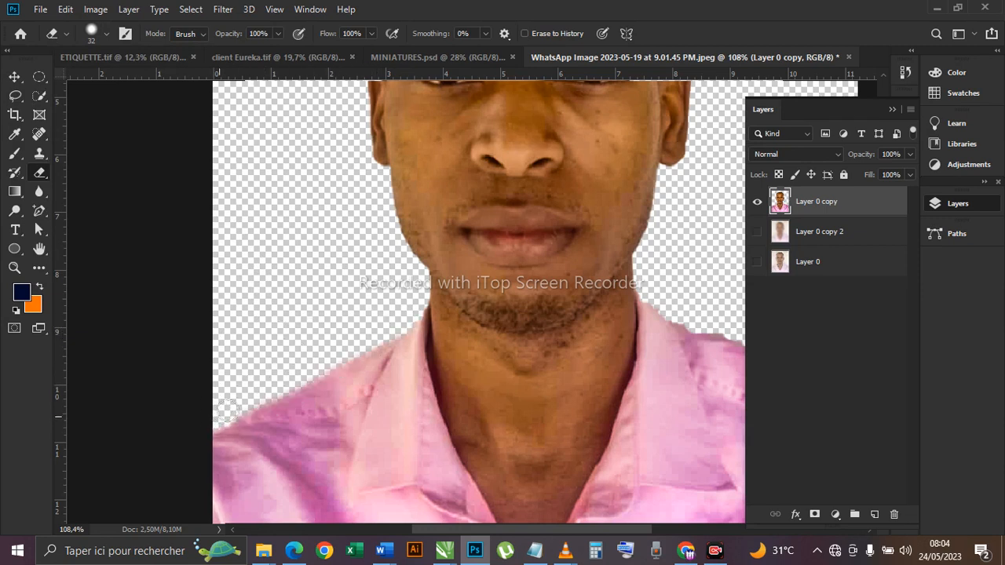
- Erase the remaining soft fringe along both shoulder edges with the smaller, harder Eraser
left_click_drag(315, 373, 366, 348)
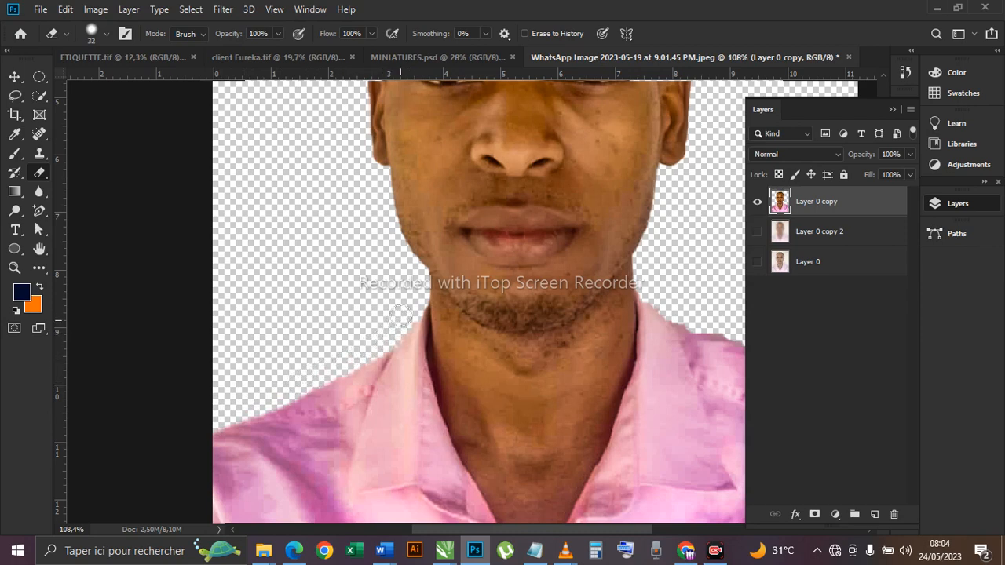
scroll(345, 331, "down", 5)
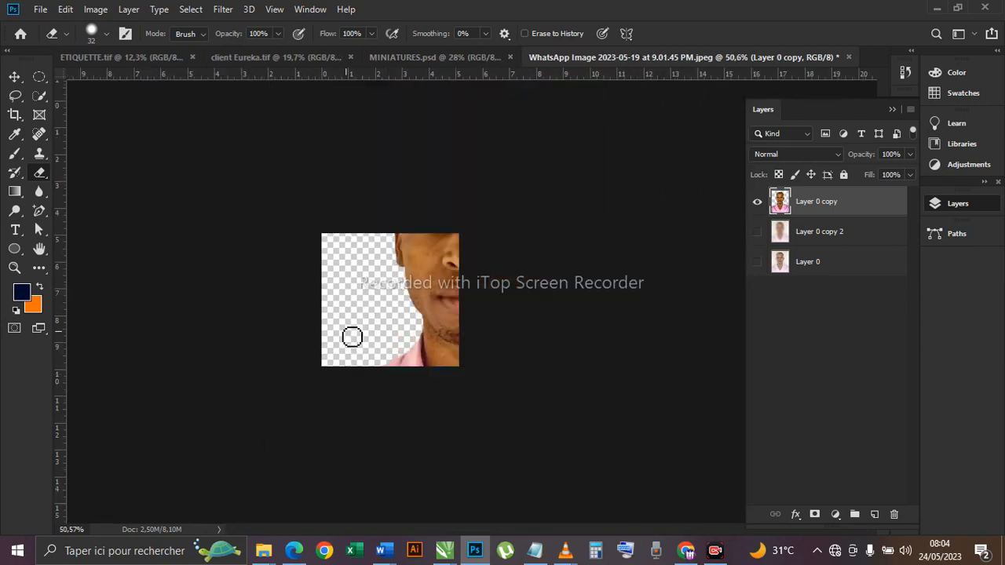
scroll(529, 403, "up", 4)
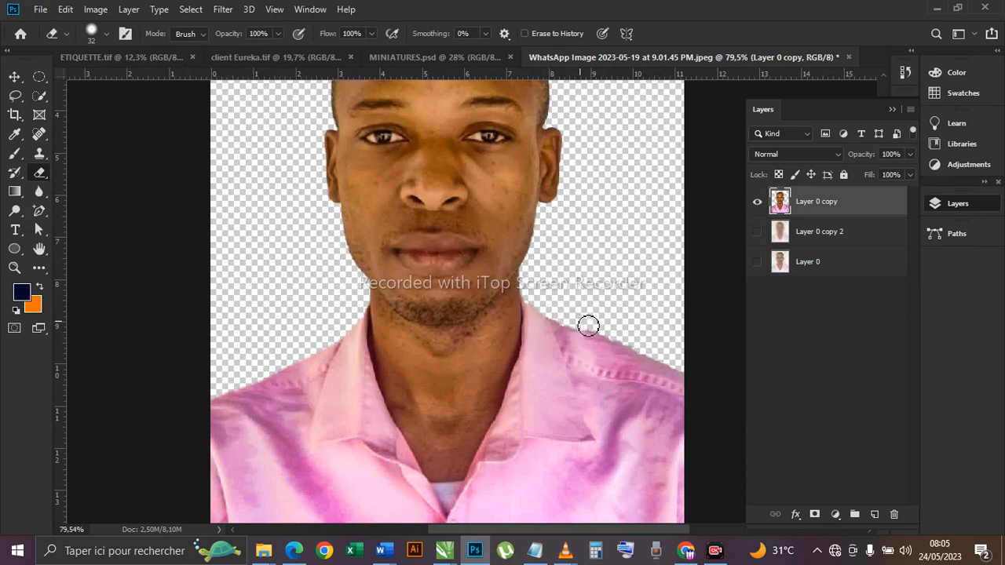
left_click_drag(664, 361, 695, 372)
left_click_drag(552, 310, 682, 366)
scroll(418, 334, "down", 1)
scroll(419, 333, "down", 3)
- Compare the cleaned cut-out with and without the blurred Layer 0 copy 2 behind it
left_click(15, 76)
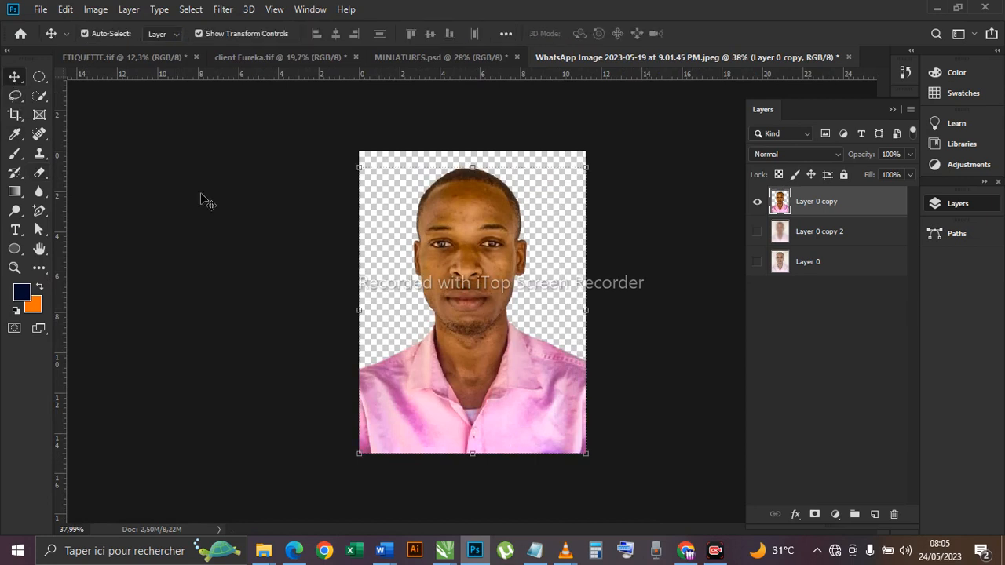
scroll(471, 328, "up", 3)
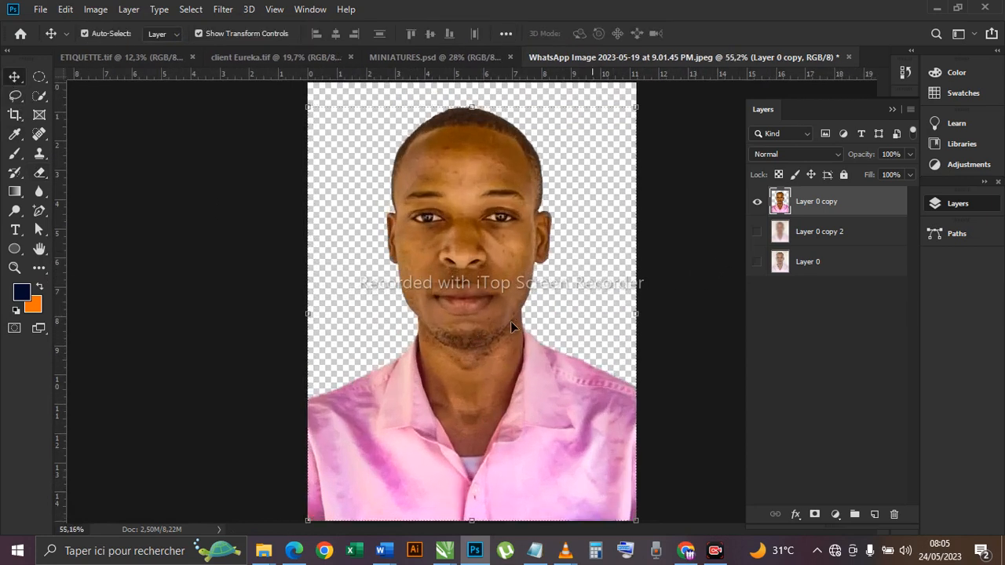
left_click(757, 231)
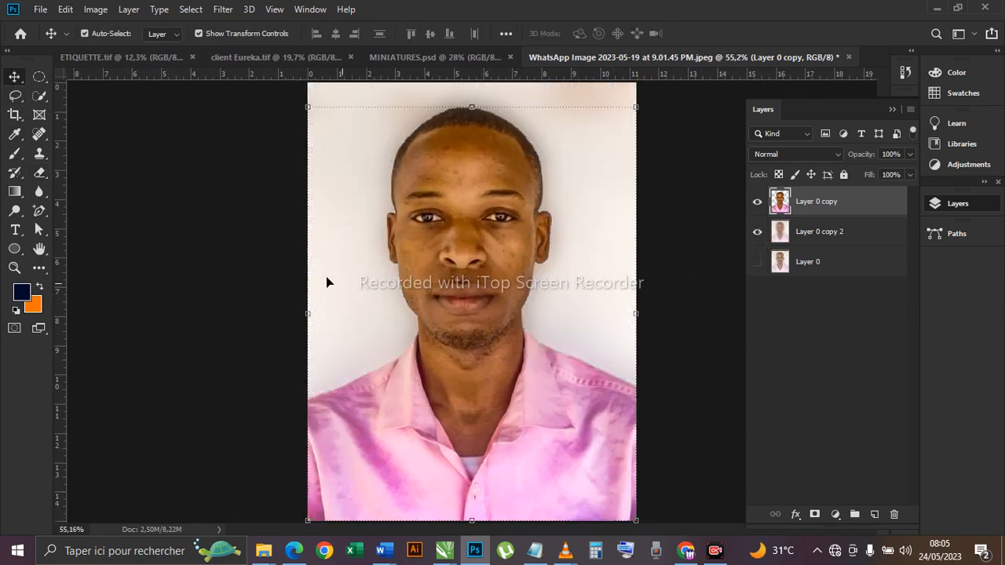
left_click(757, 231)
scroll(418, 287, "down", 3)
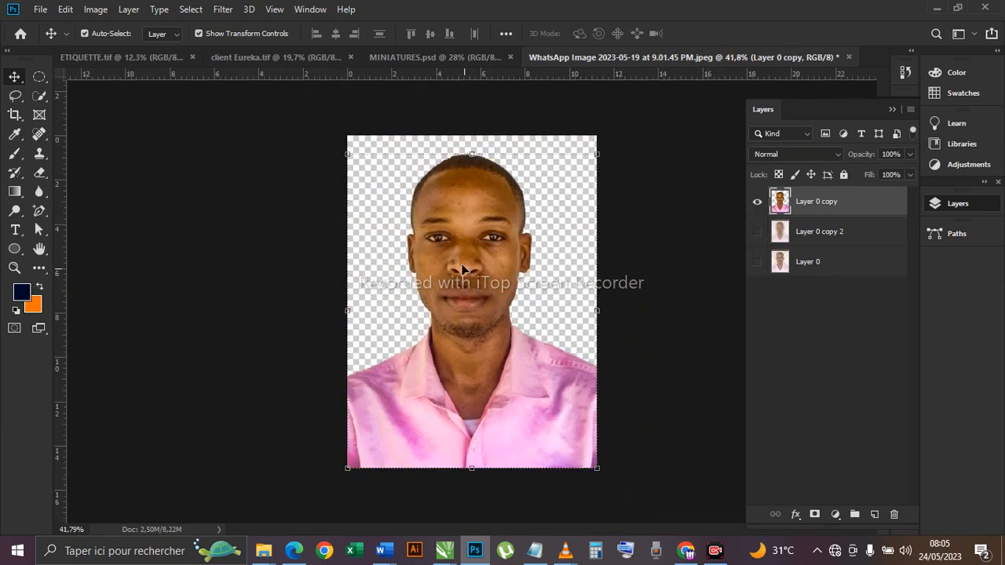
left_click(298, 262)
scroll(469, 310, "up", 3)
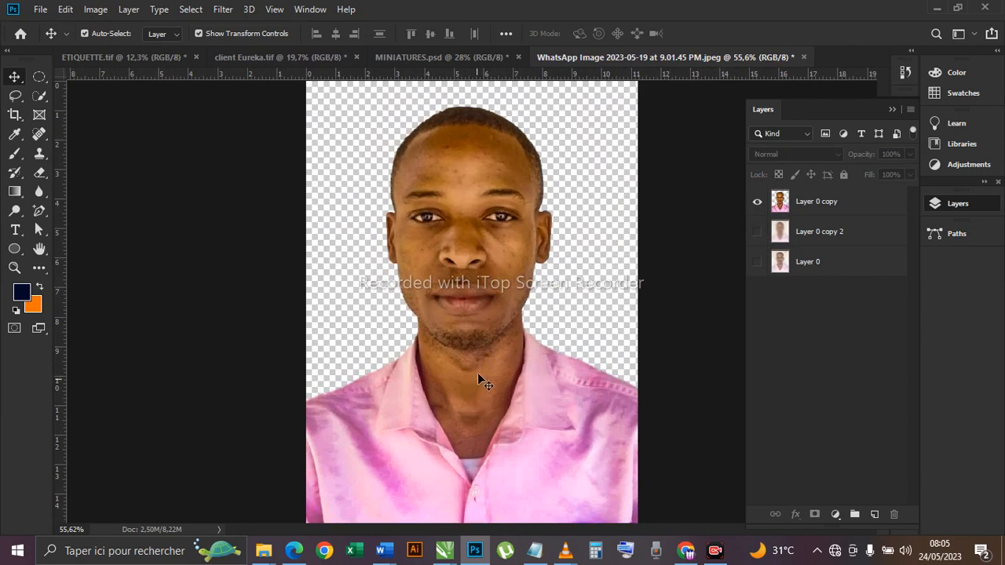
- Open the Camera Raw Filter on Layer 0 copy and set Temperature +3, Contrast -20, Highlights +48 and Shadows +37
left_click(467, 229)
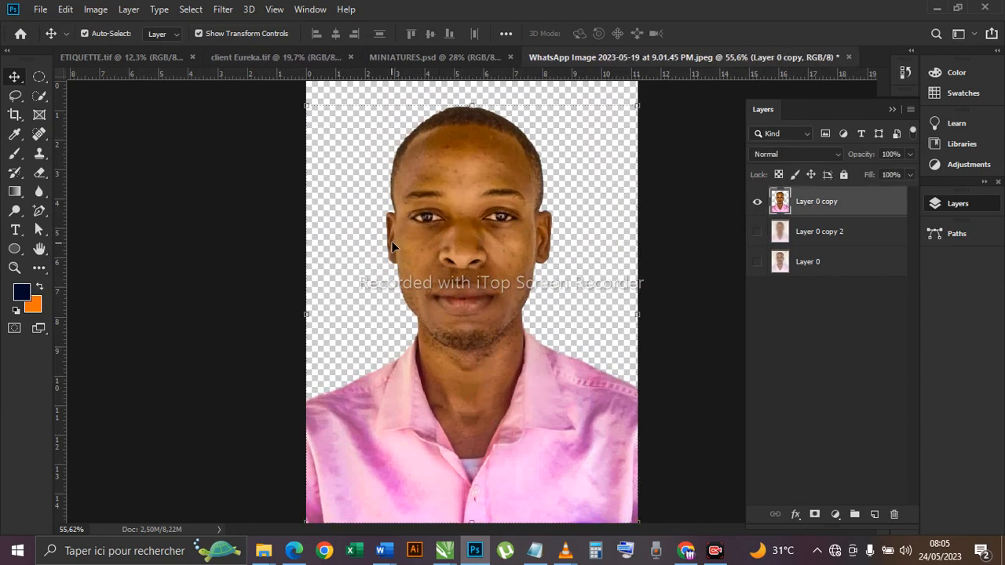
left_click(223, 10)
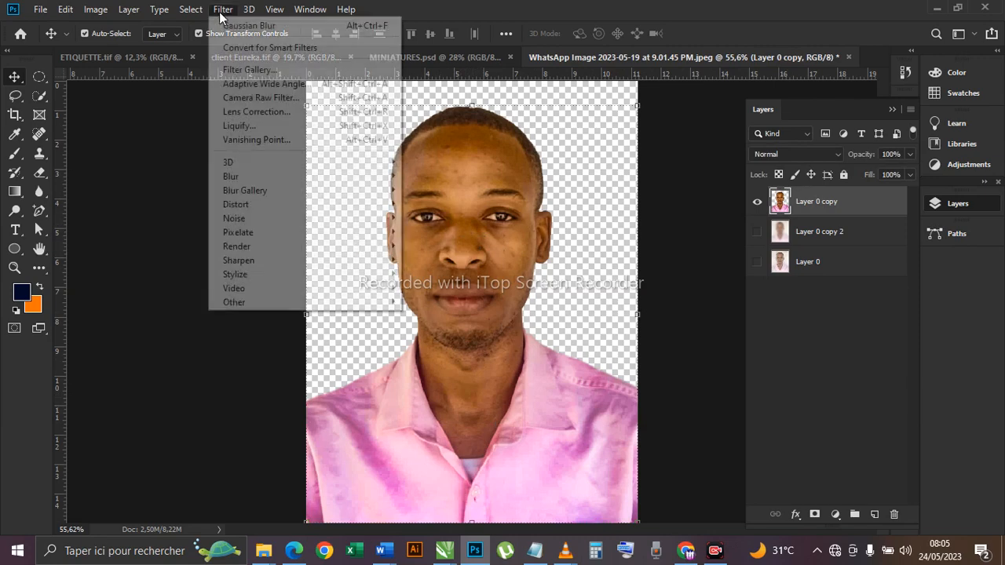
left_click(232, 98)
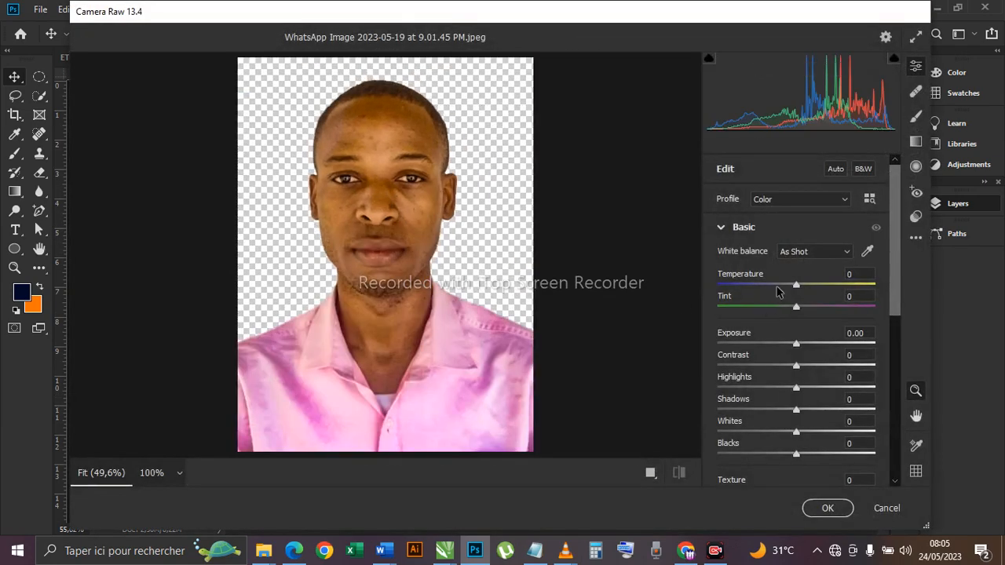
left_click_drag(796, 288, 800, 289)
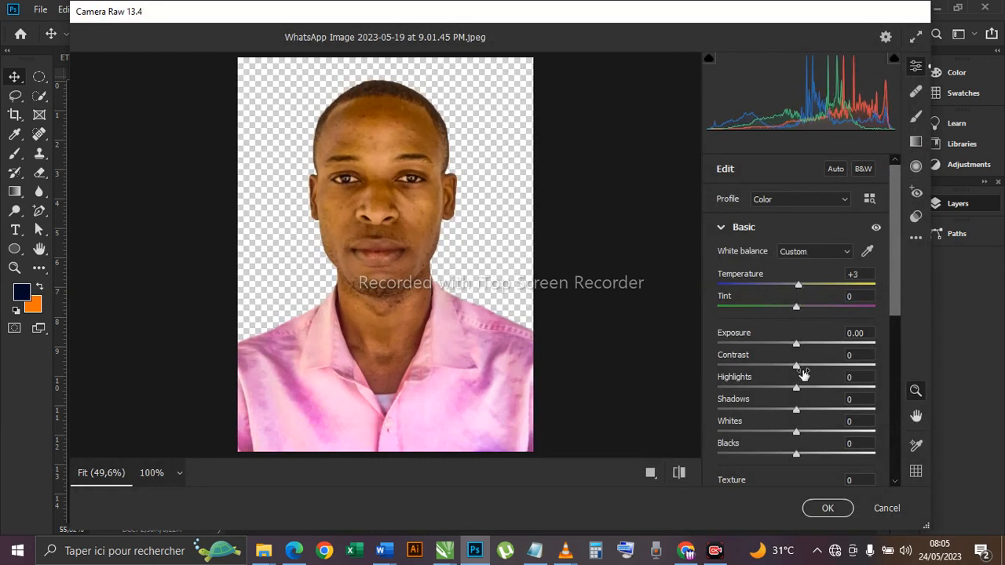
left_click_drag(799, 369, 826, 417)
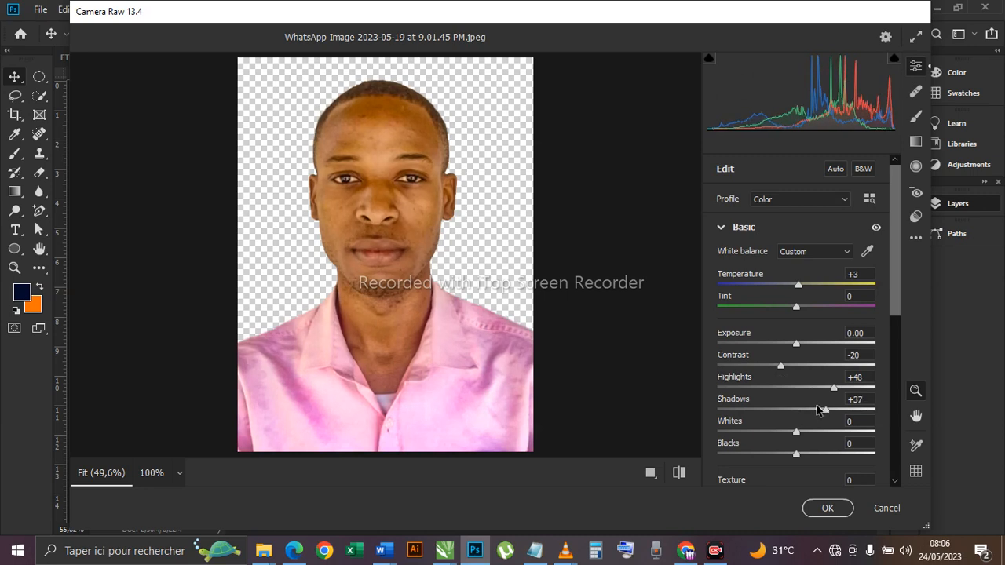
- Smooth the skin by setting Texture to -71 in the Camera Raw Filter
left_click_drag(898, 274, 900, 328)
scroll(898, 330, "down", 2)
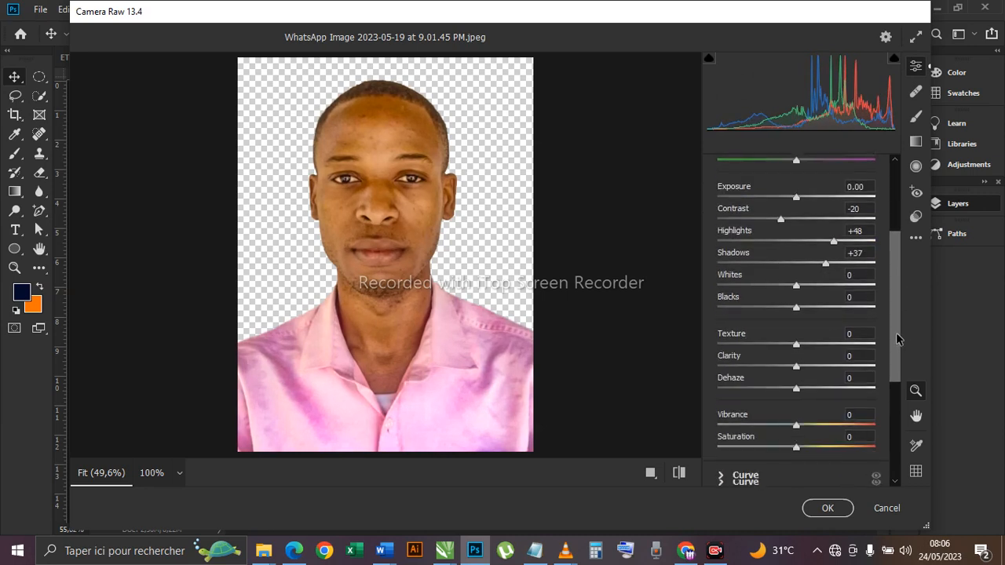
left_click_drag(797, 314, 753, 326)
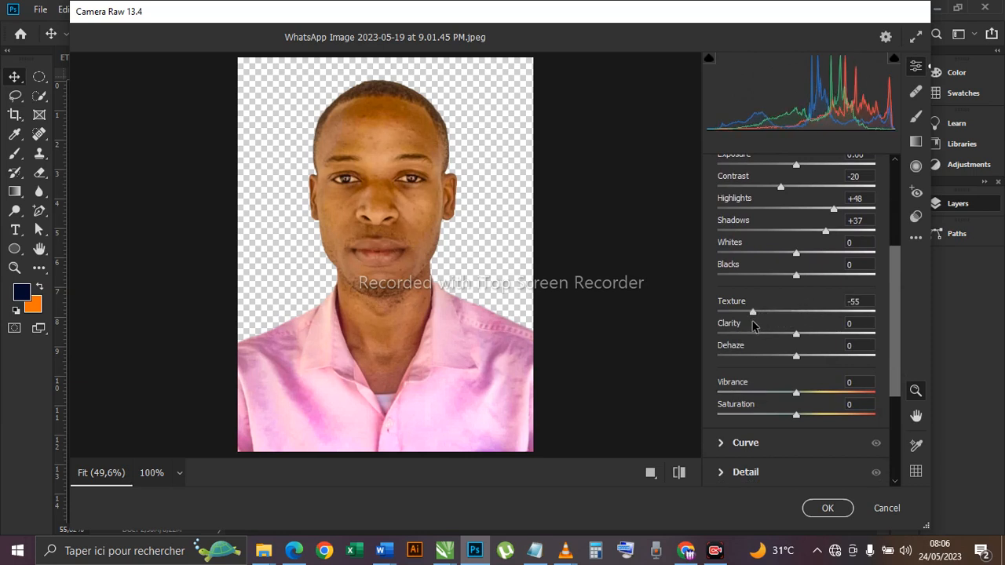
left_click_drag(747, 322, 745, 322)
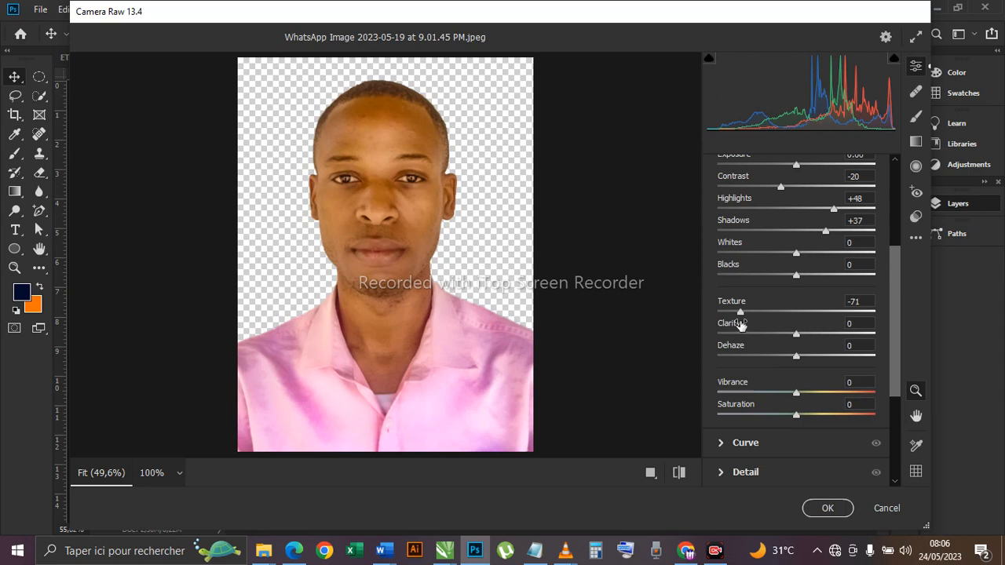
- Set Clarity to -8, Dehaze to -9 and Vibrance to +13, and apply the Camera Raw Filter to the portrait
mouse_move(795, 336)
left_mouse_down()
mouse_move(815, 330)
mouse_move(817, 346)
mouse_move(839, 349)
mouse_move(794, 355)
left_mouse_up()
mouse_move(795, 355)
left_mouse_down()
mouse_move(831, 355)
mouse_move(790, 367)
left_mouse_up()
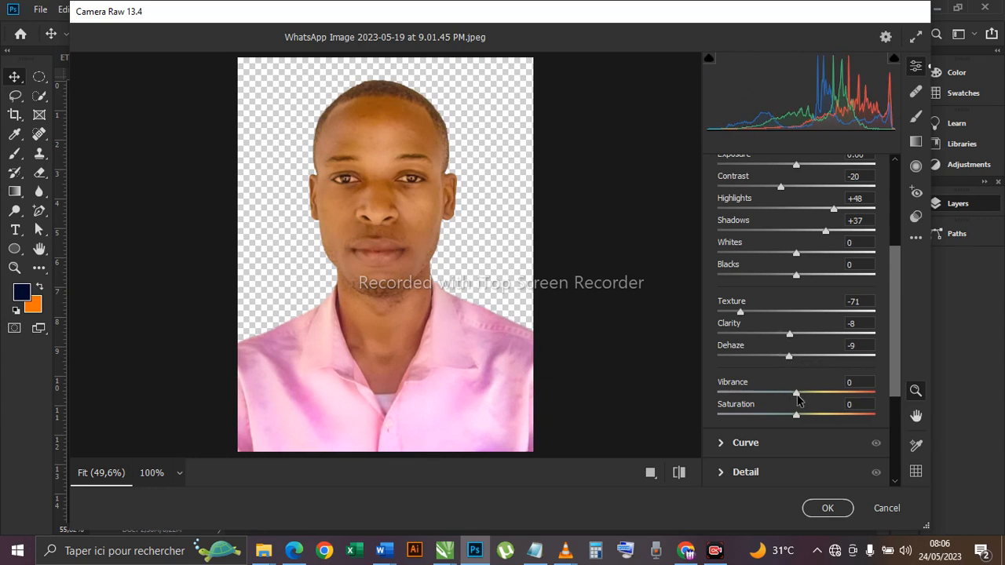
left_click_drag(796, 393, 806, 394)
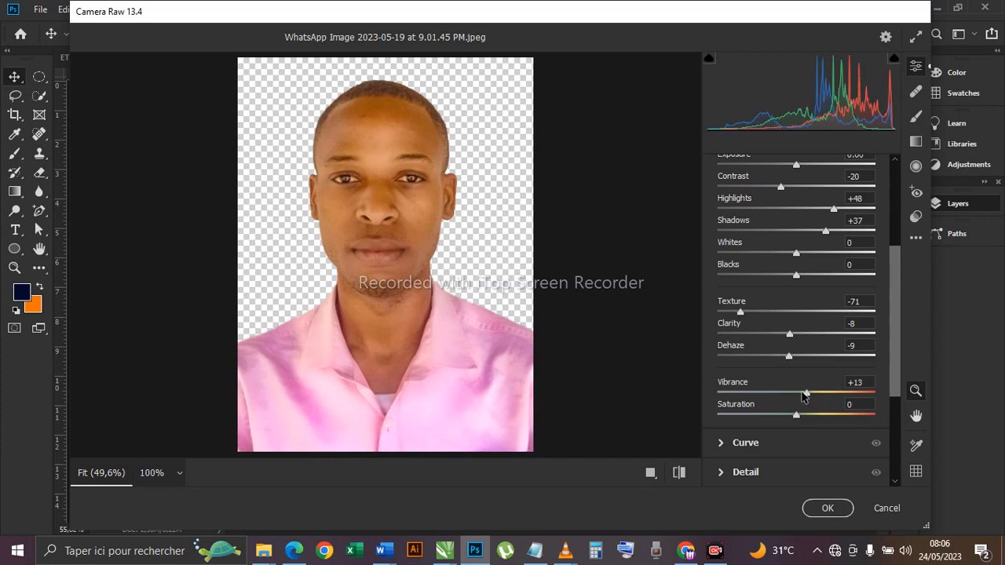
left_click(829, 509)
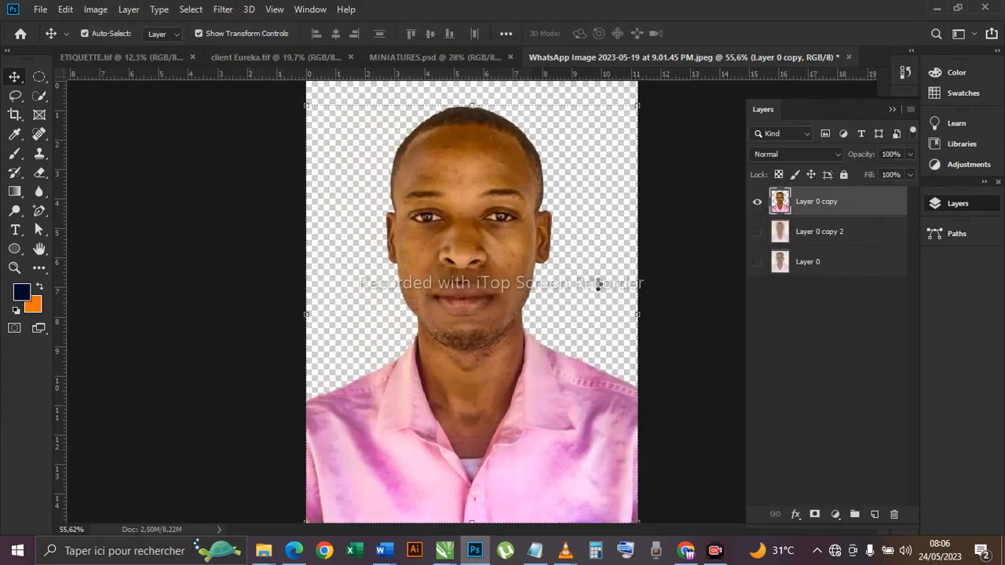
scroll(476, 302, "down", 2)
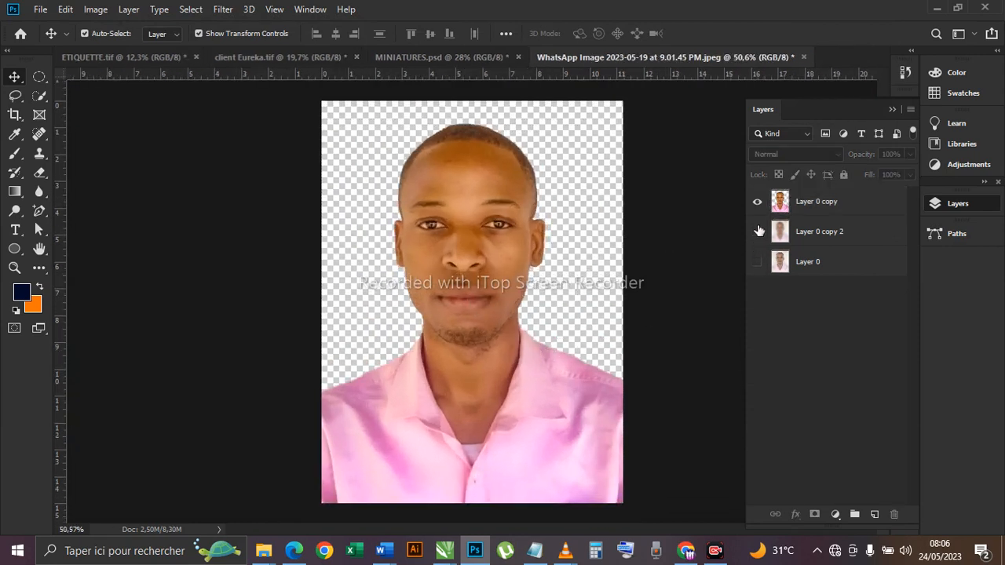
scroll(506, 275, "down", 2)
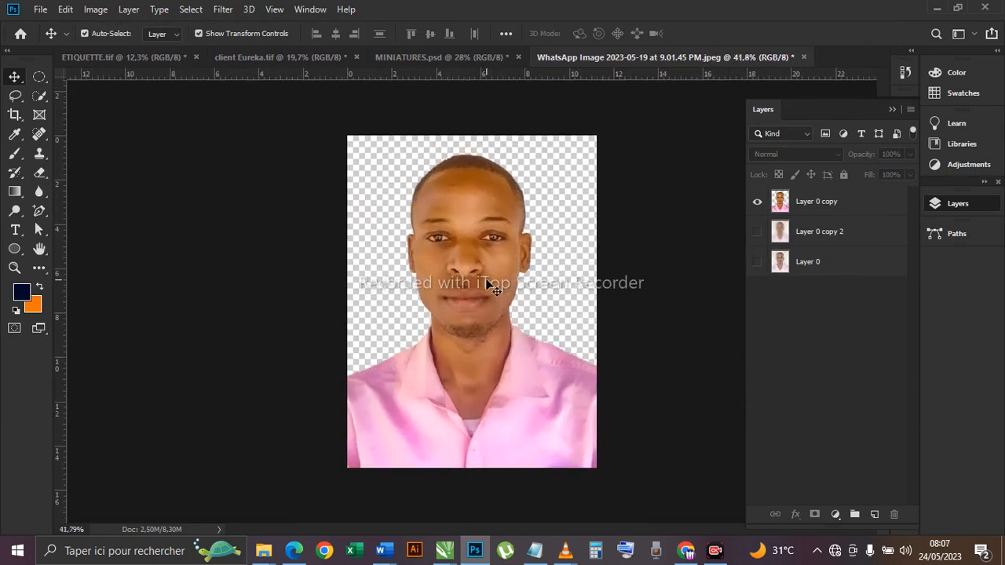
left_click(715, 551)
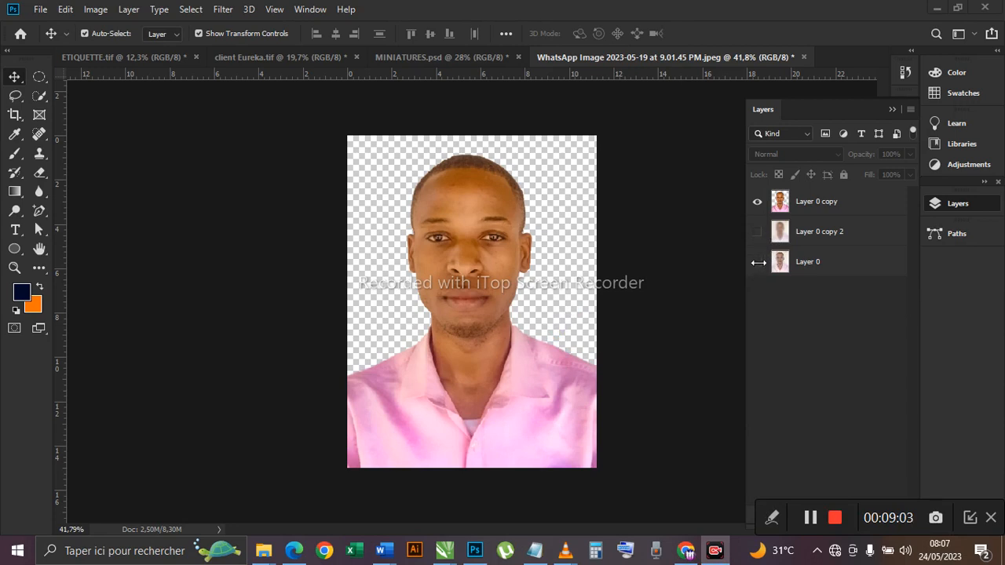
- Show the original Layer 0 and move it directly beneath Layer 0 copy, above Layer 0 copy 2
left_click(757, 262)
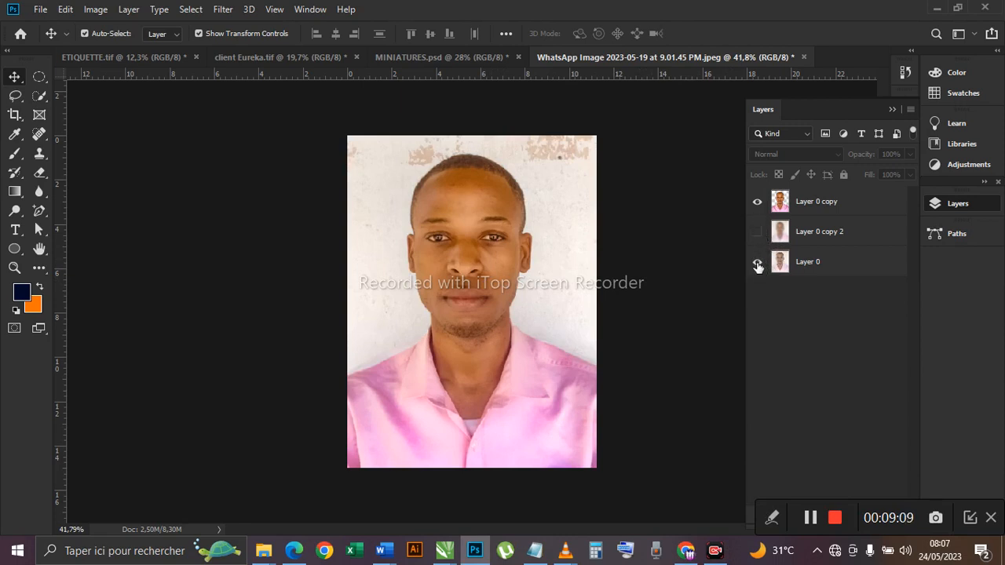
left_click(757, 268)
left_click(757, 268)
left_click_drag(808, 265, 808, 220)
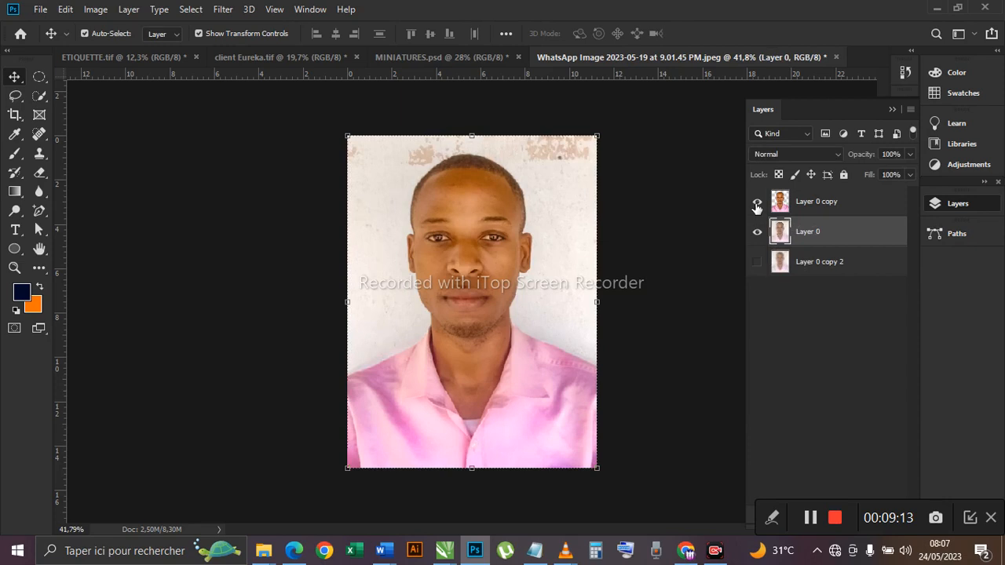
- Compare the original photo on Layer 0 with the retouched portrait by hiding and showing Layer 0 copy
left_click(757, 203)
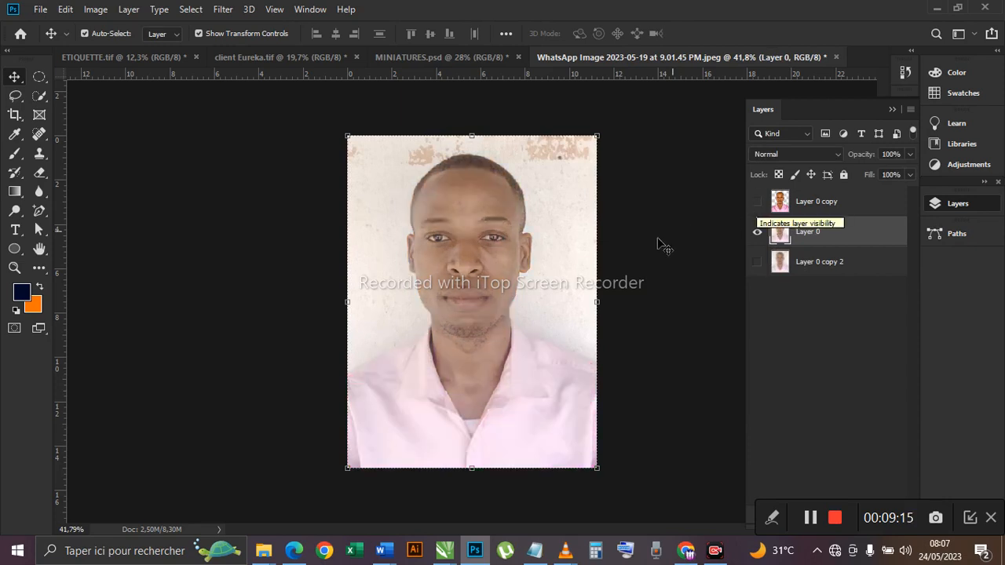
scroll(675, 263, "up", 2)
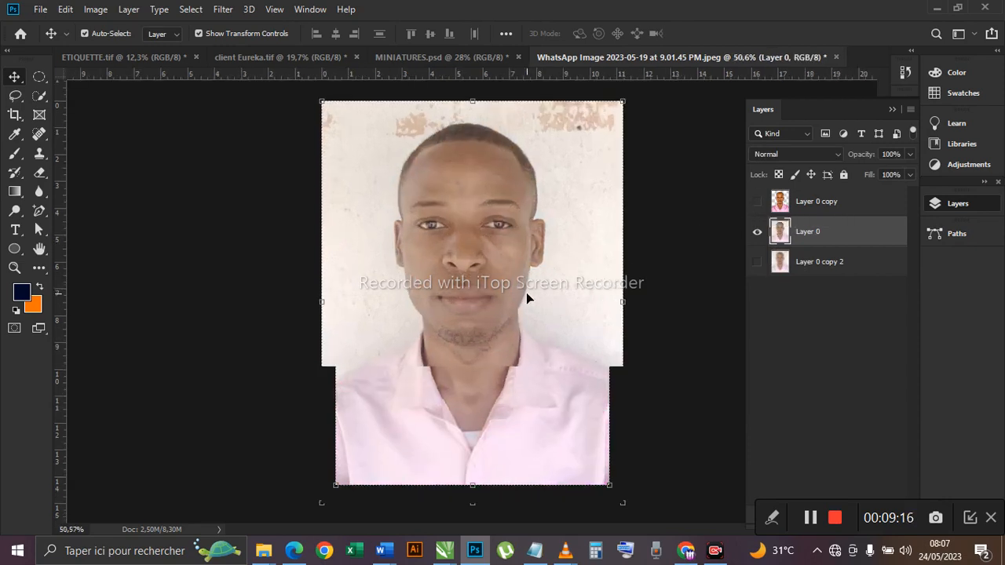
left_click(757, 201)
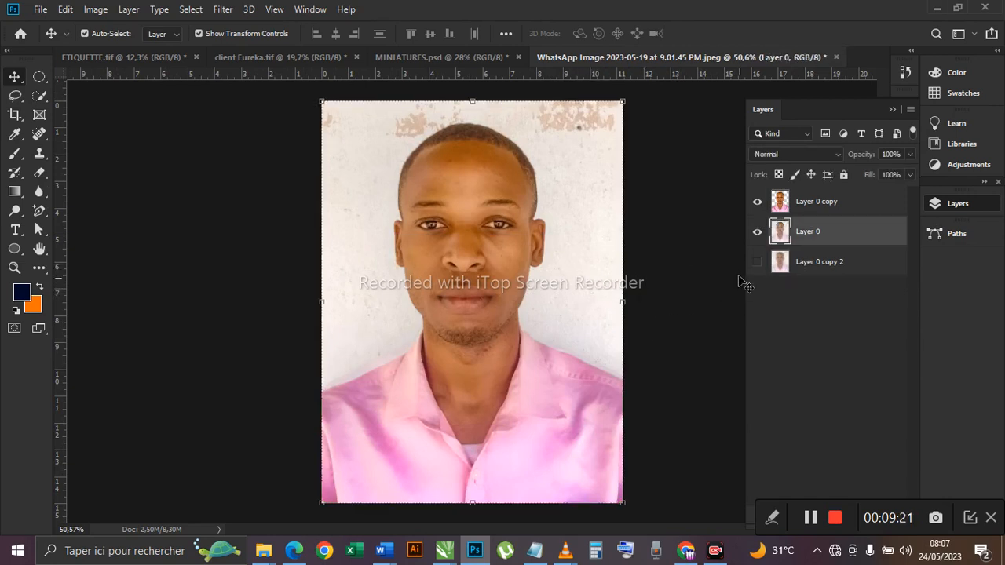
- With Layer 0 hidden, add a white (ffffff) Solid Color fill behind the cut-out and merge it with Layer 0 copy
left_click(757, 232)
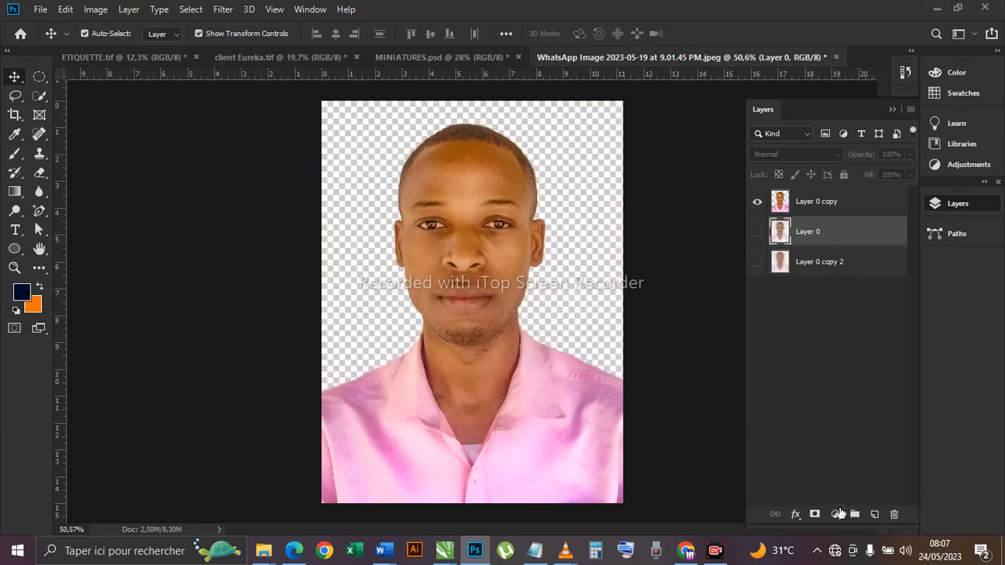
left_click(834, 514)
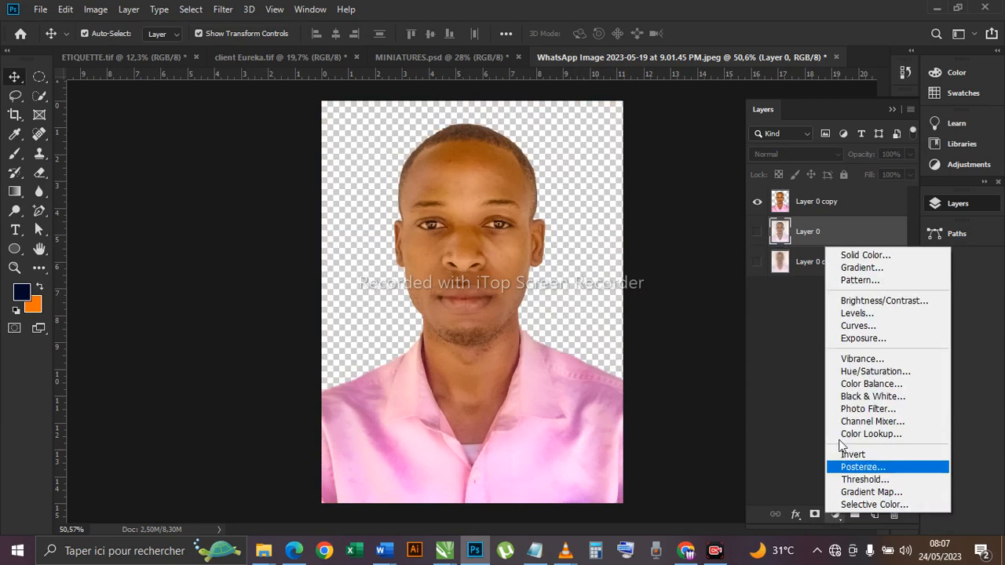
left_click(860, 262)
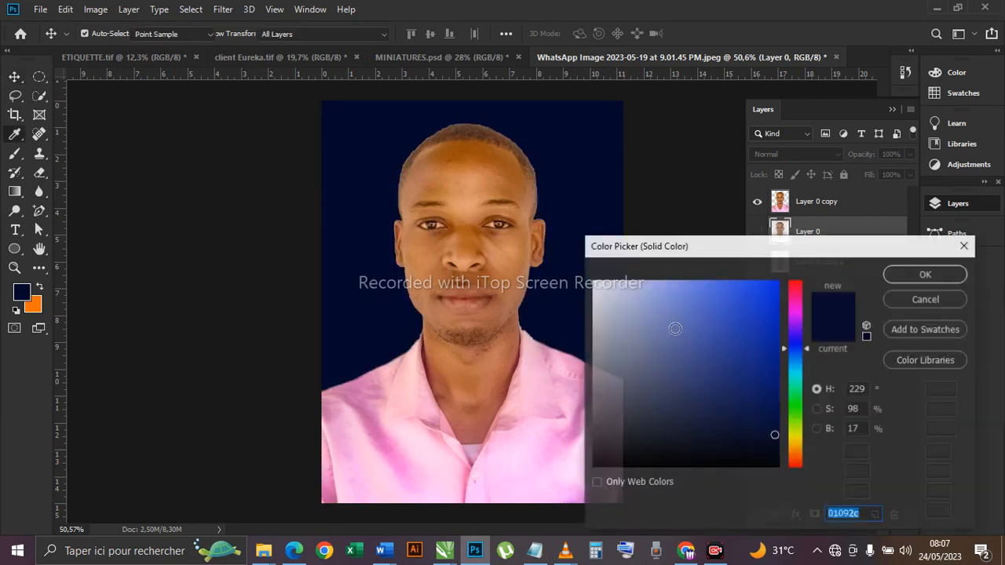
left_click_drag(651, 299, 592, 279)
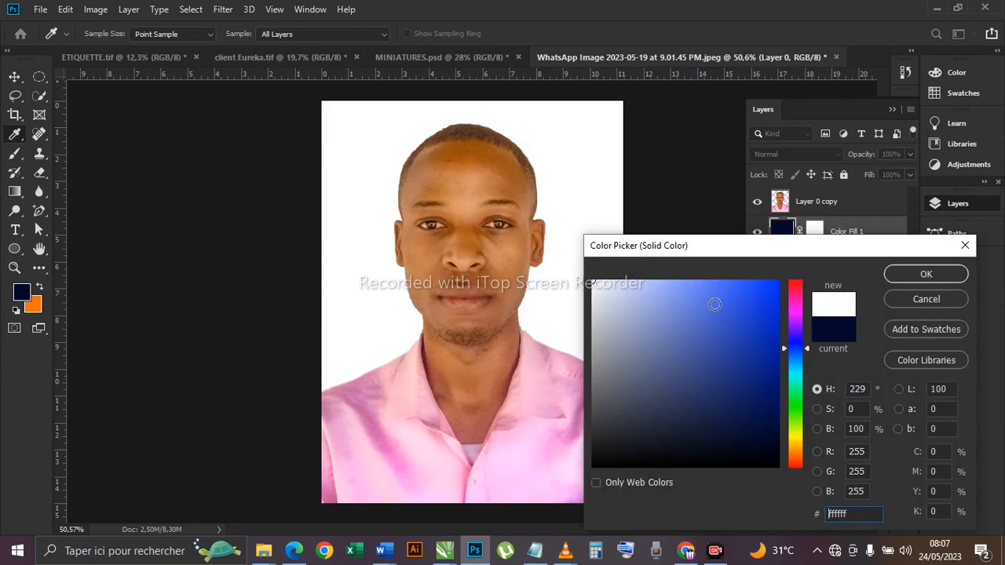
left_click(908, 276)
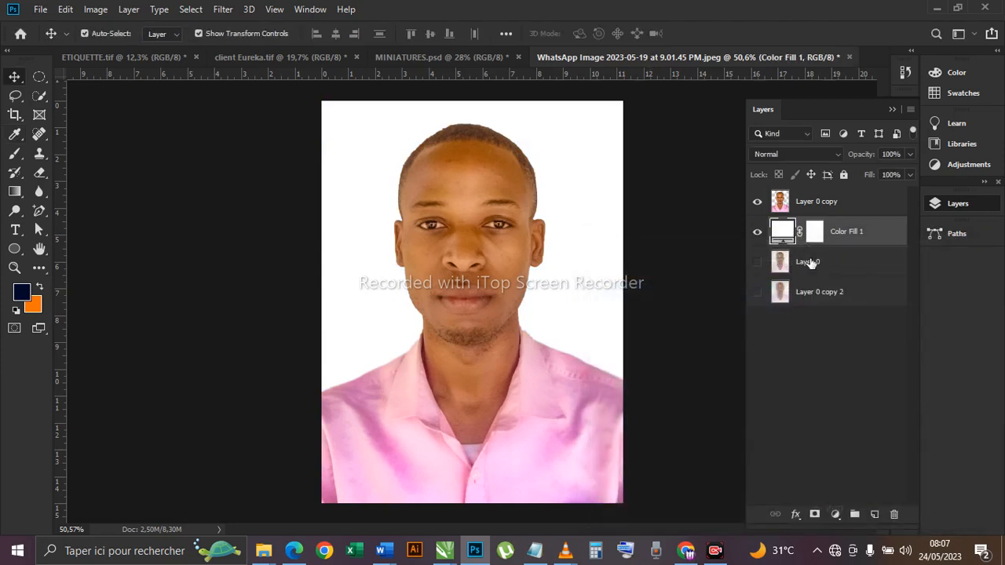
left_click(838, 209, "ctrl")
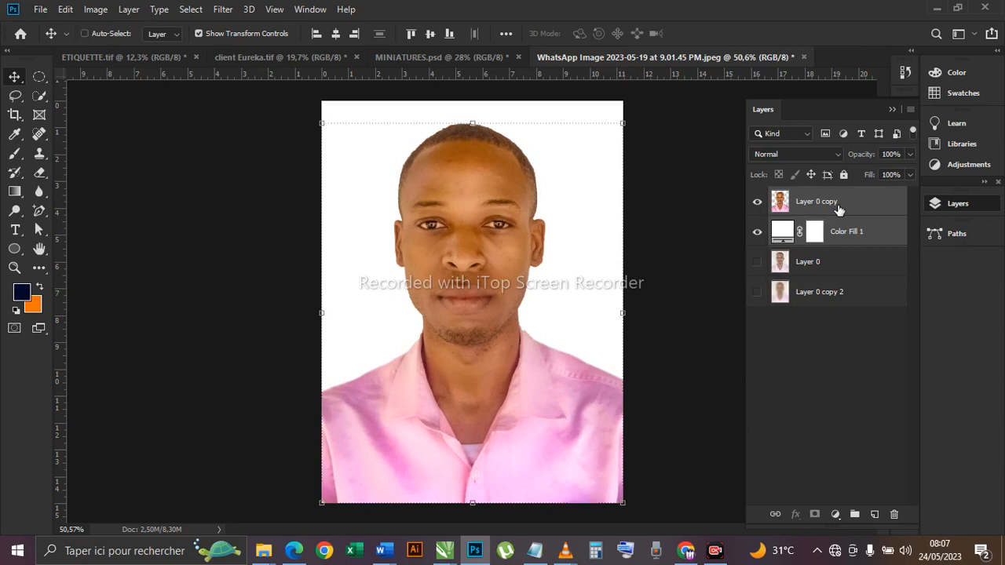
key("ctrl+e")
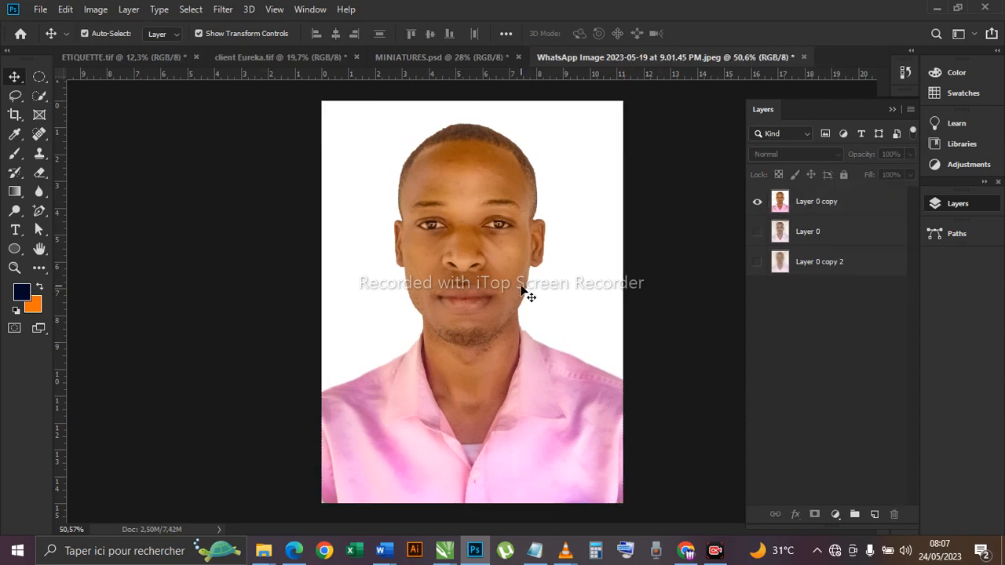
- Isolate the original Layer 0 for a before view, with Layer 0 copy hidden and Layer 0 copy 2 hidden beneath it
left_click(757, 262)
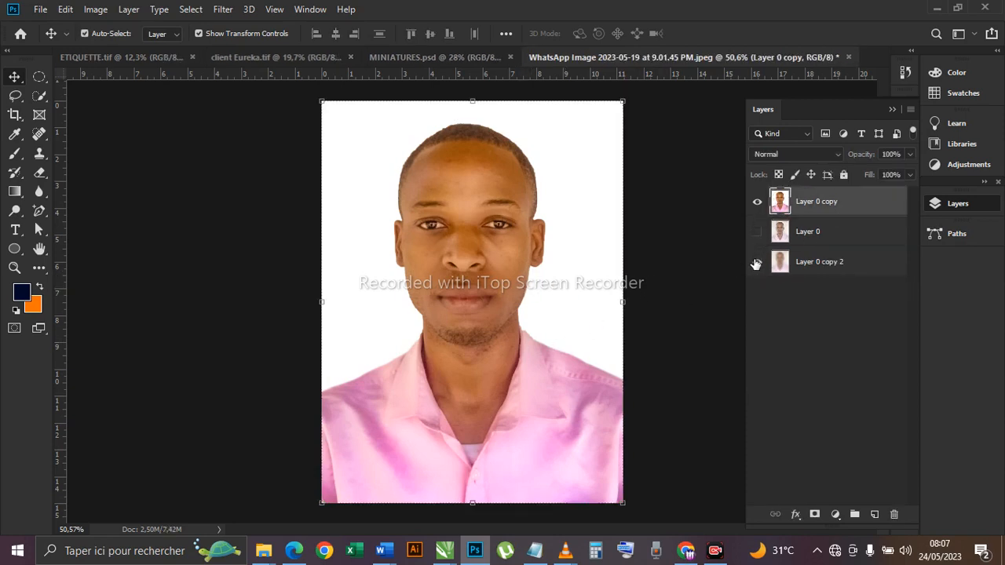
left_click_drag(790, 265, 795, 233)
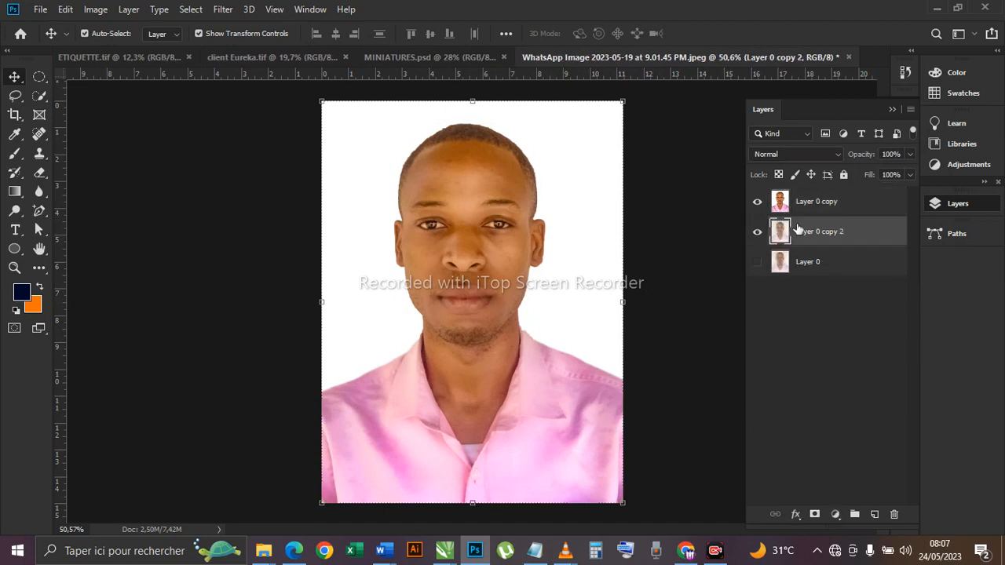
left_click(756, 203)
left_click(757, 261)
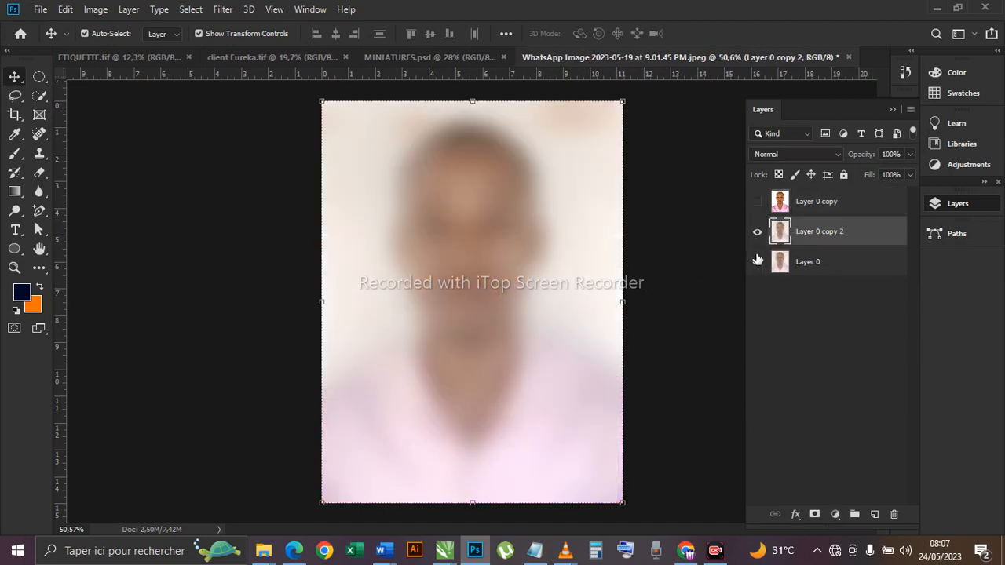
left_click(758, 231)
left_click_drag(819, 233, 824, 273)
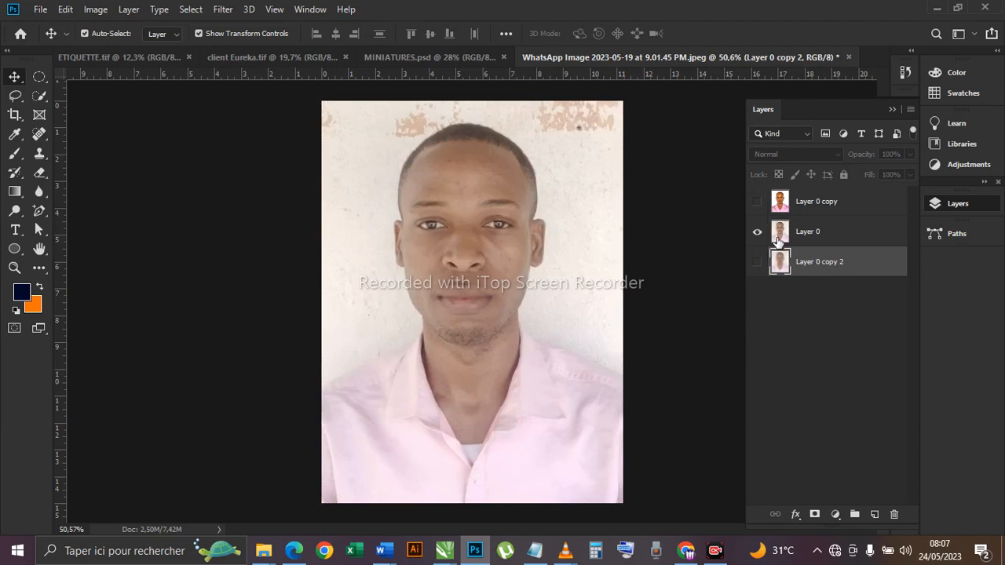
- Show Layer 0 copy again and examine the finished portrait on its white background at different magnifications
left_click(523, 273)
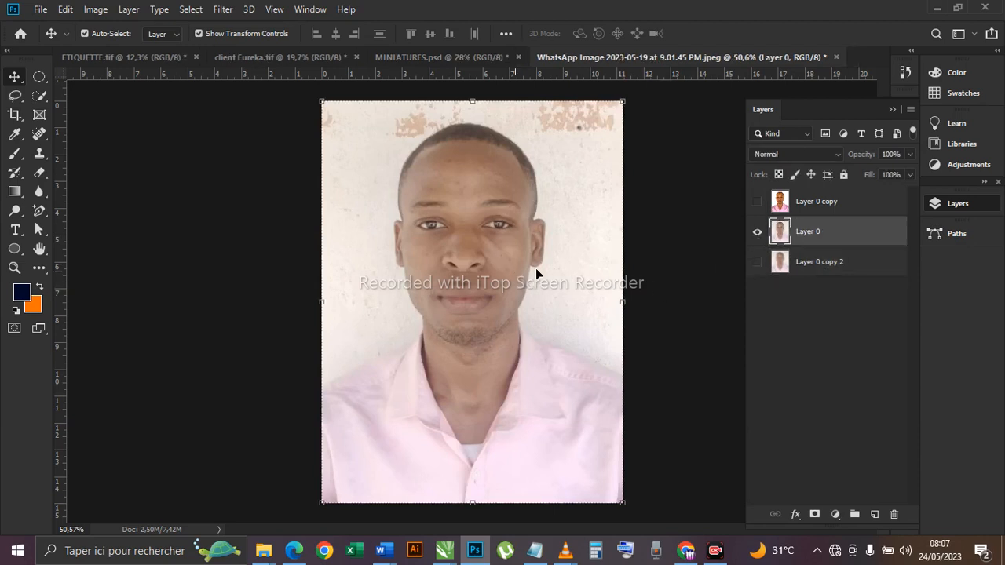
left_click(757, 205)
left_click(707, 244)
scroll(487, 315, "down", 2)
scroll(485, 306, "up", 2)
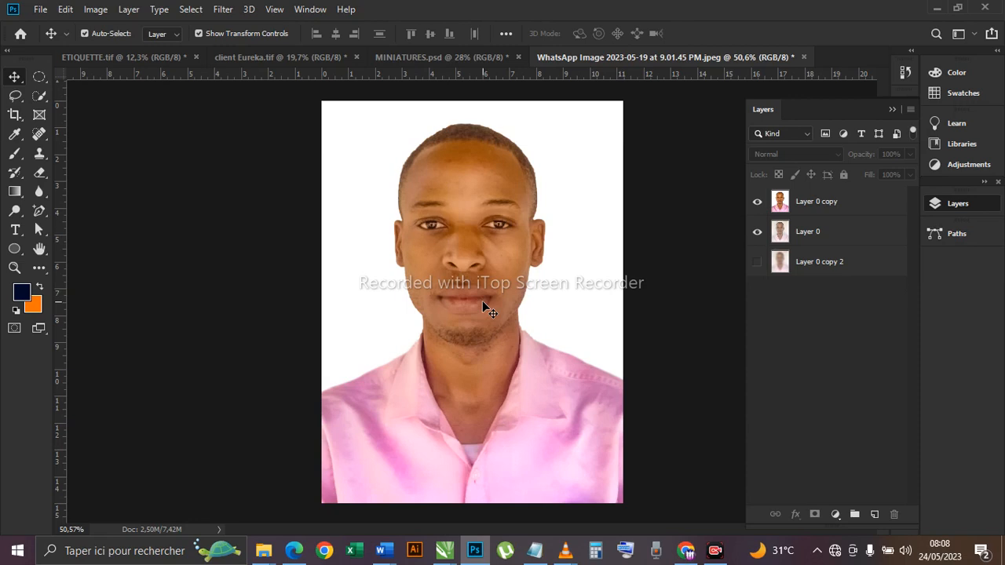
scroll(482, 314, "down", 1)
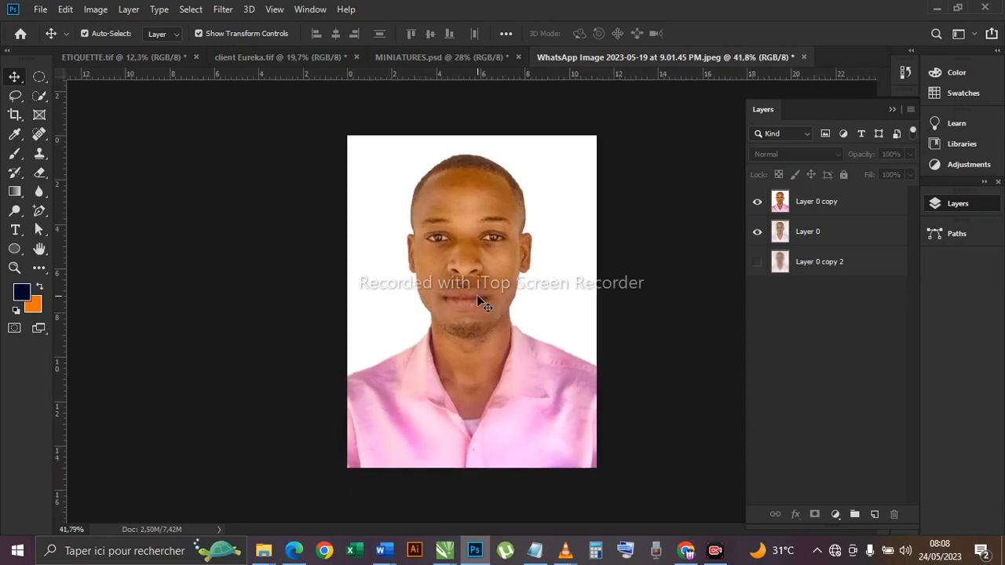
scroll(479, 302, "up", 1)
scroll(479, 302, "up", 1)
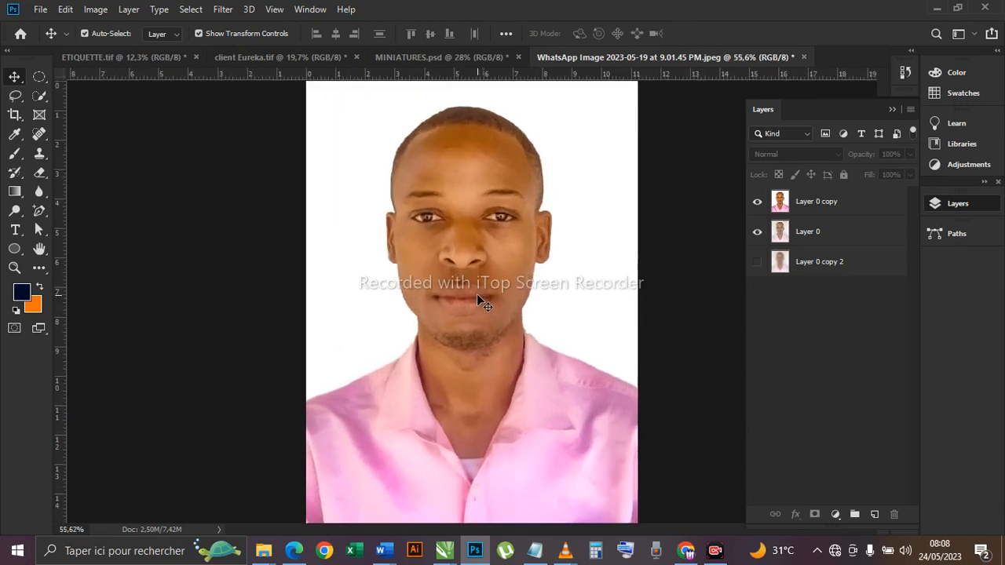
scroll(479, 302, "down", 2)
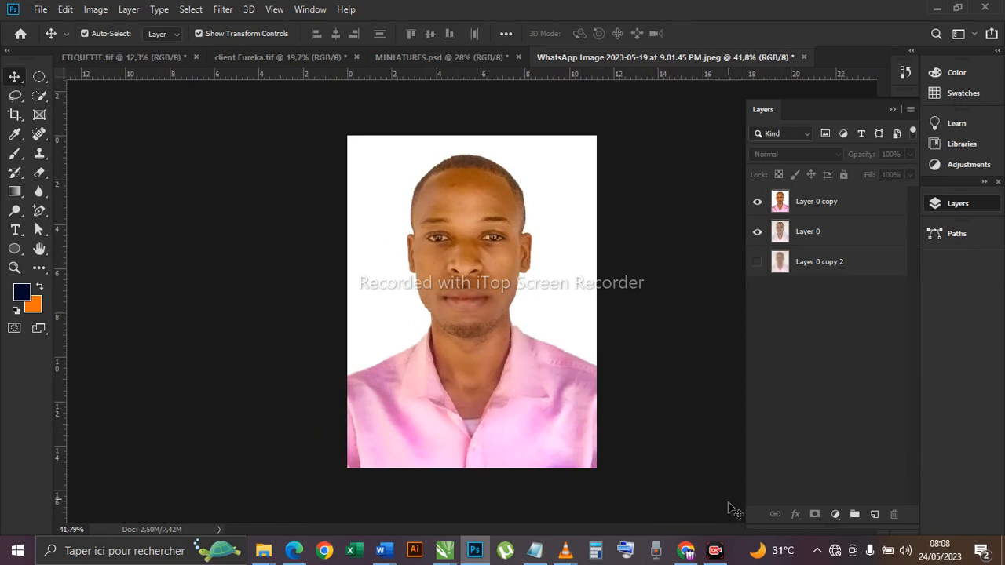
left_click(716, 551)
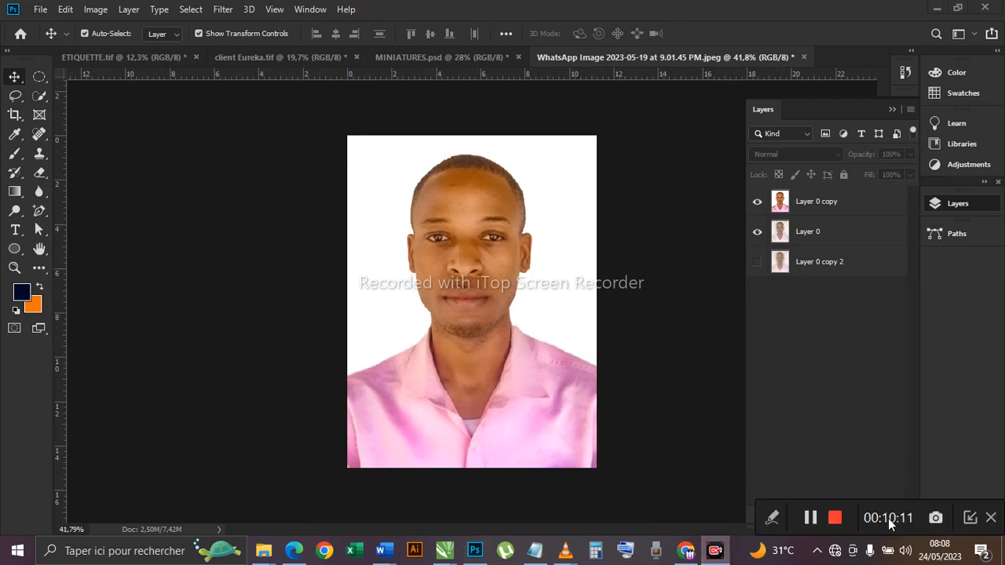